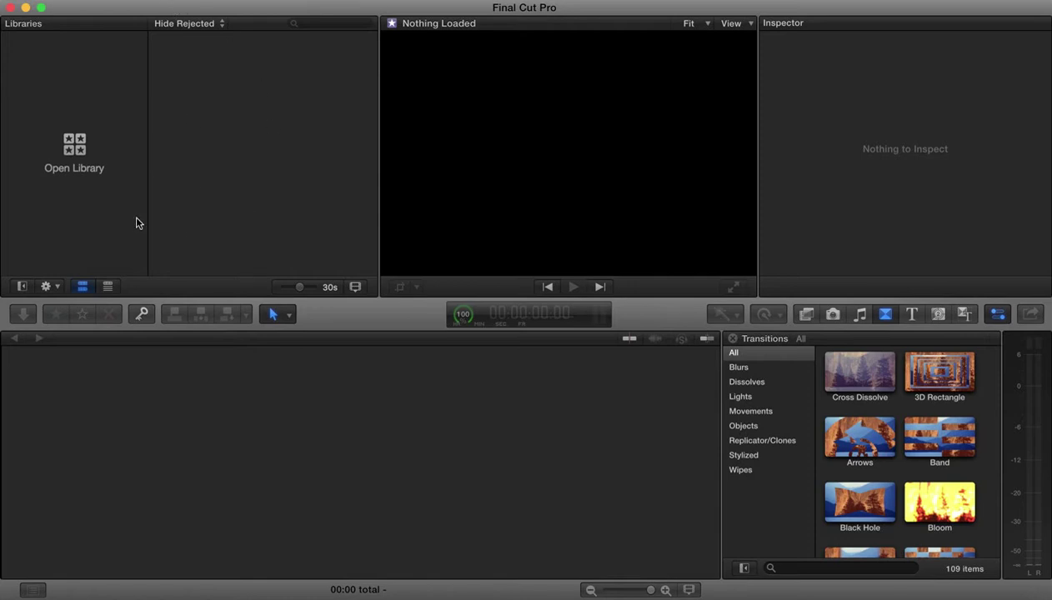
# Step: Create a new library called 'Tutorial' and save it in the Movies folder
pyautogui.click(142, 1)
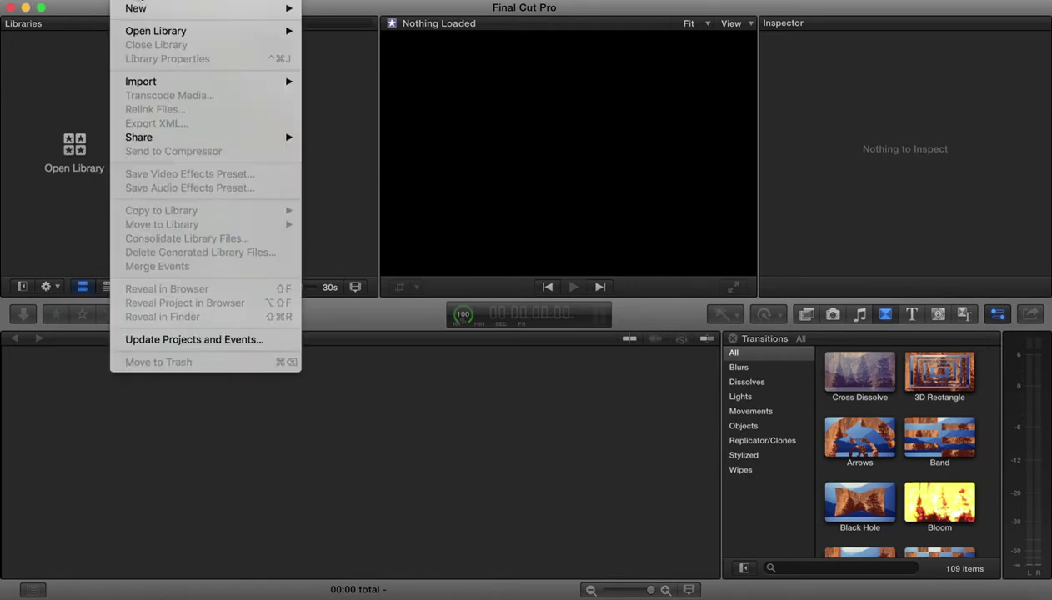
pyautogui.moveTo(138, 7)
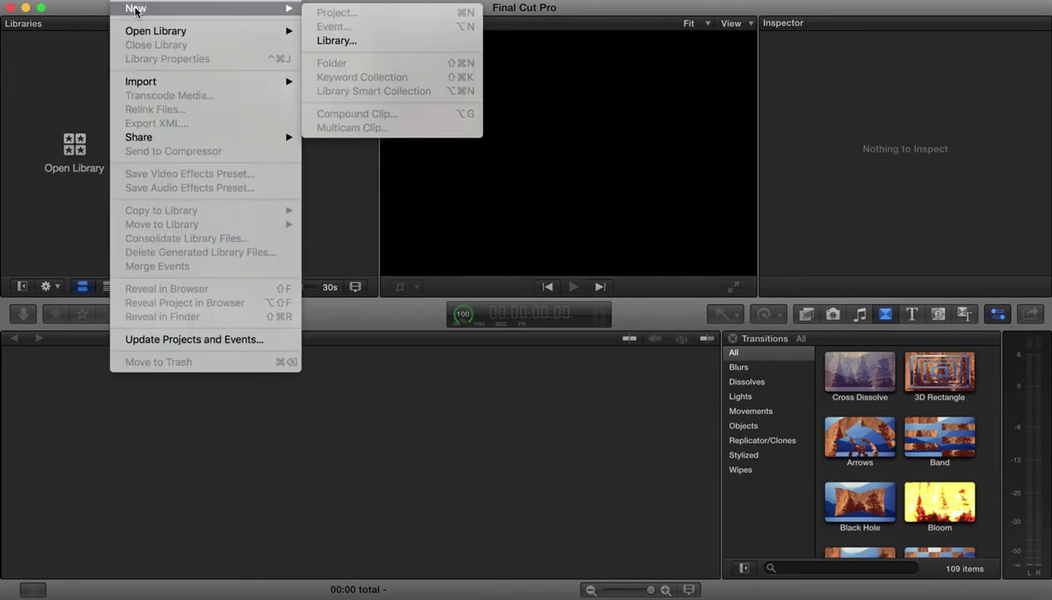
pyautogui.click(355, 48)
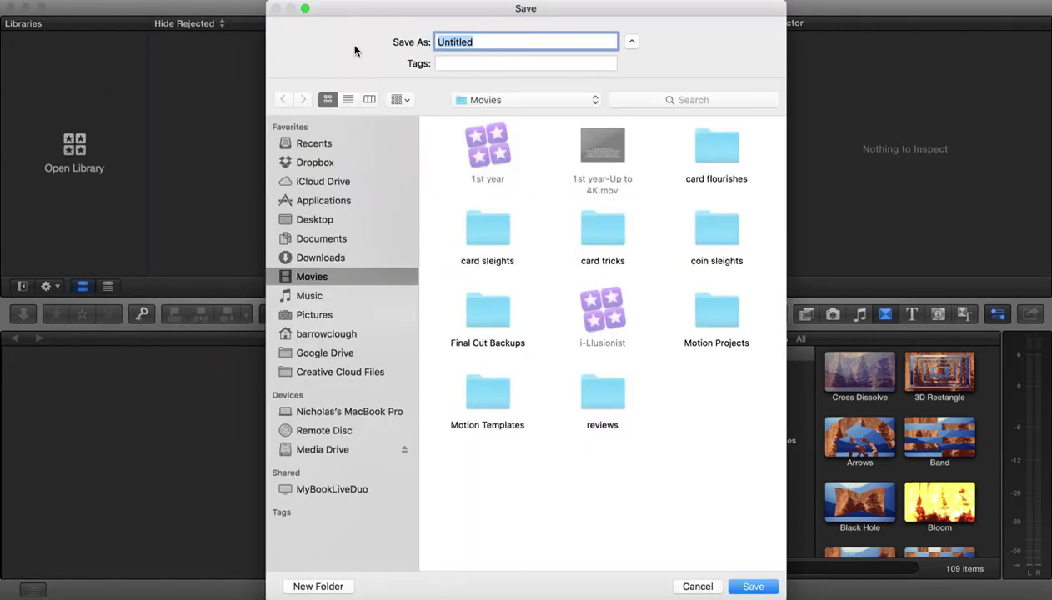
pyautogui.write('Tutorial')
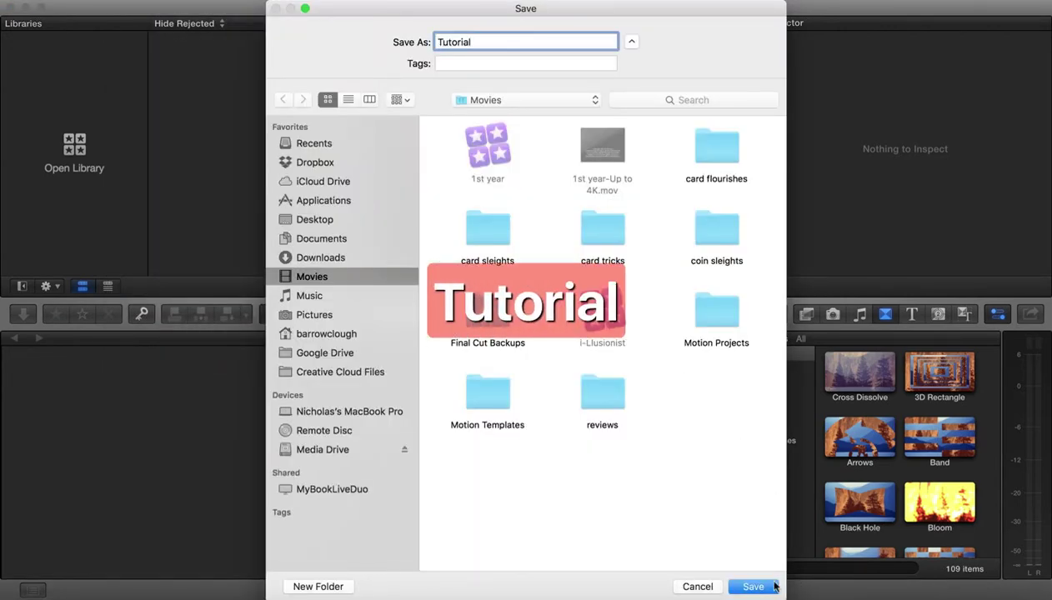
pyautogui.click(768, 588)
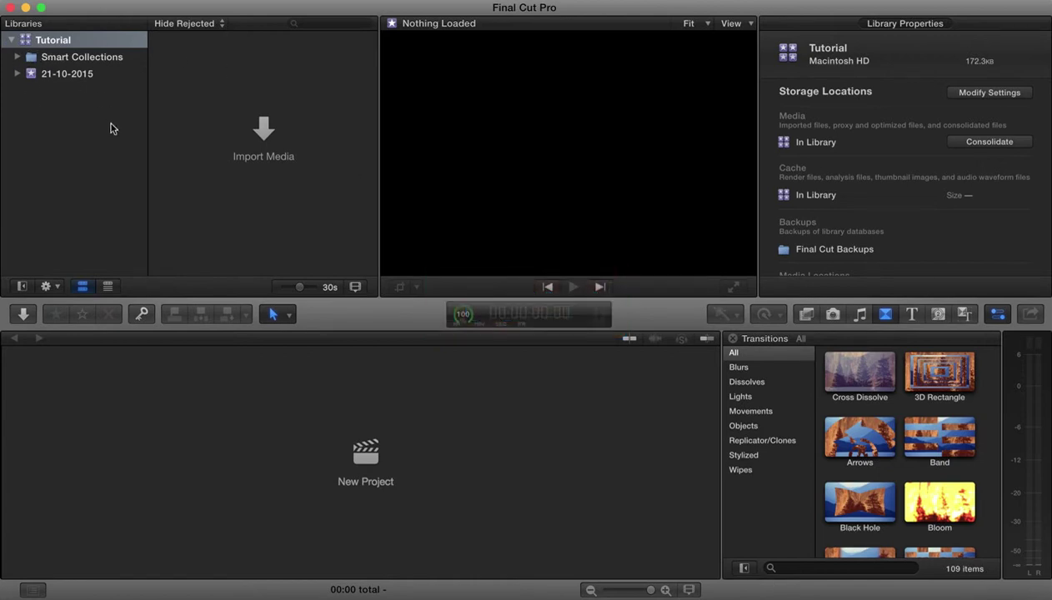
# Step: Look through the Smart Collections folder and the Tutorial library, ending with the 21-10-2015 event selected
pyautogui.click(41, 79)
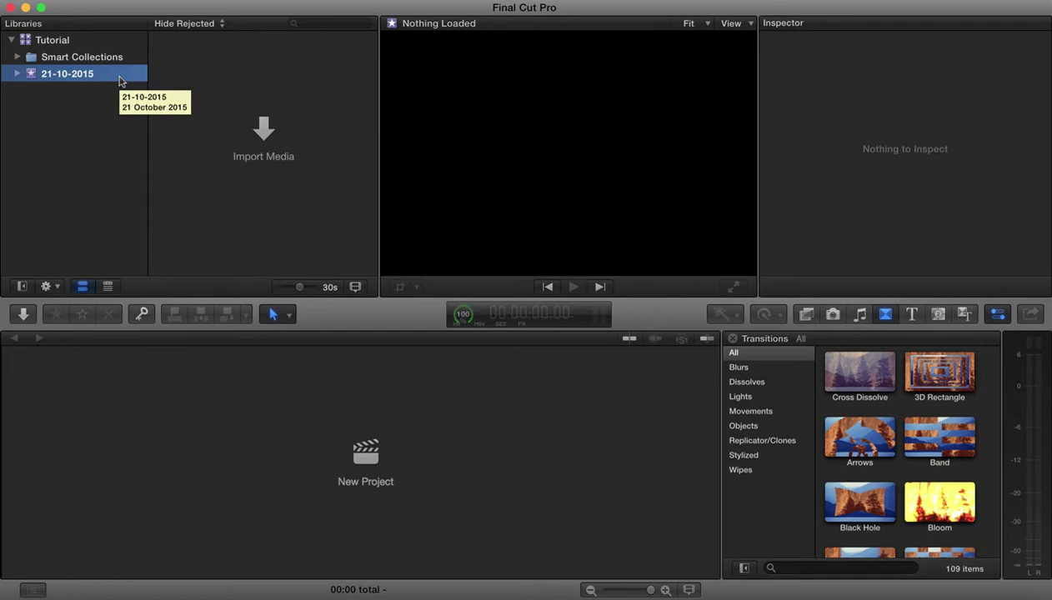
pyautogui.click(86, 62)
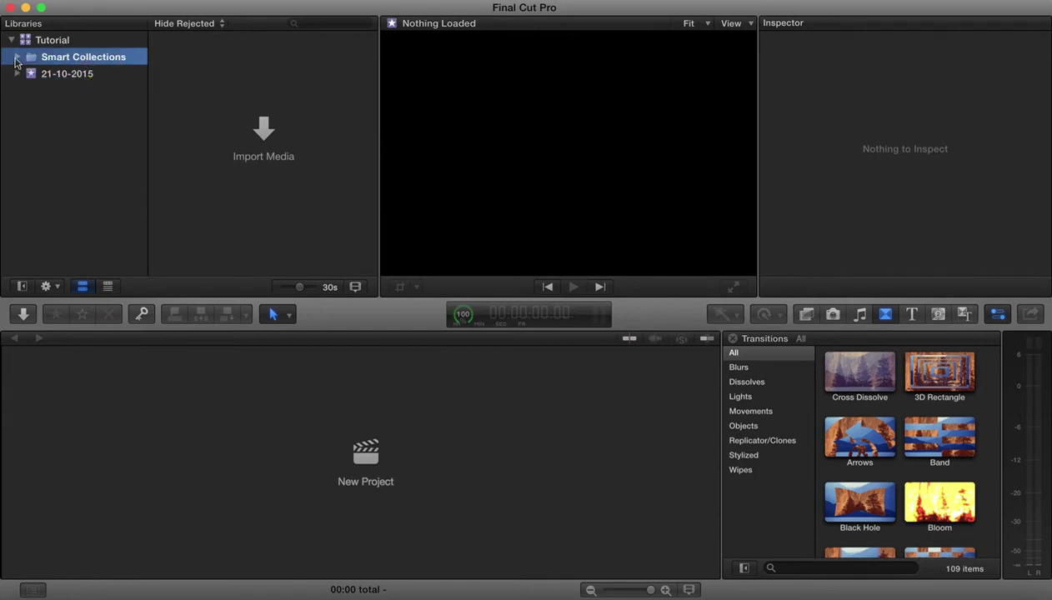
pyautogui.click(51, 41)
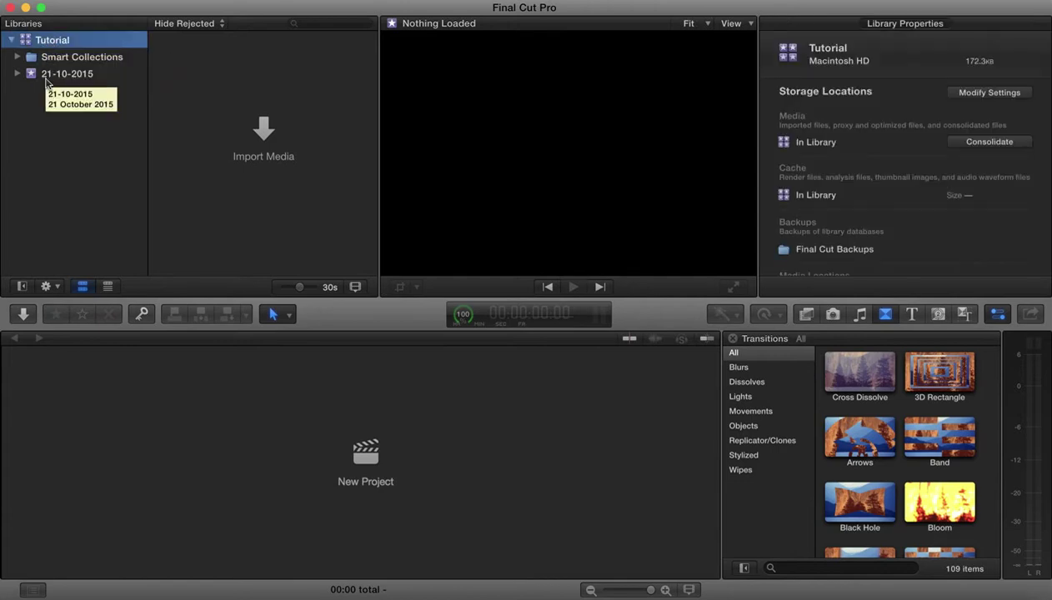
pyautogui.click(35, 75)
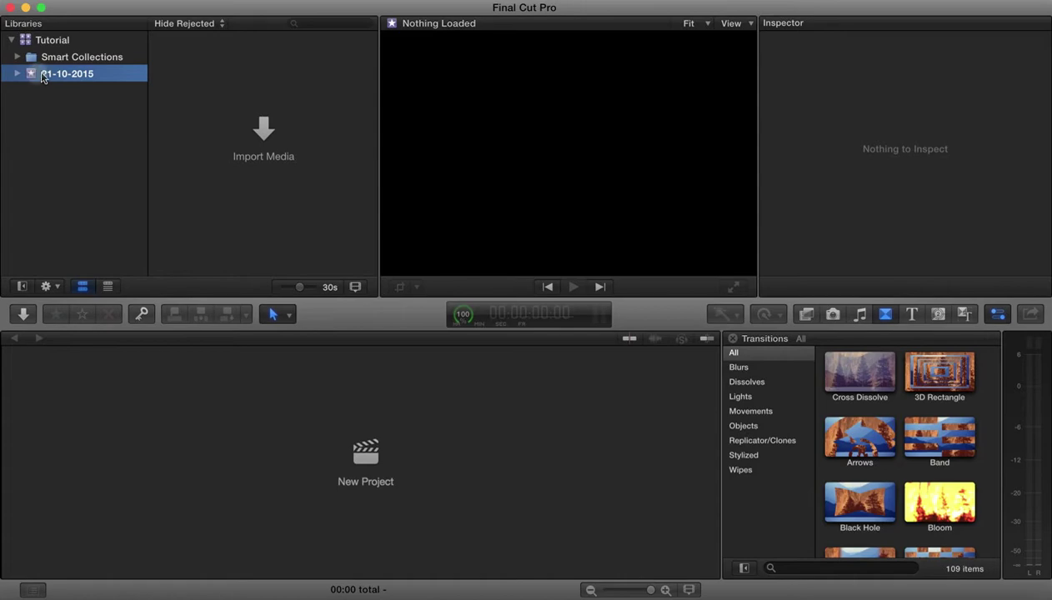
# Step: Import MVI_8076.MOV from Media Drive > i-llusionist > Raw Footage > Elmsley Count
pyautogui.click(250, 138)
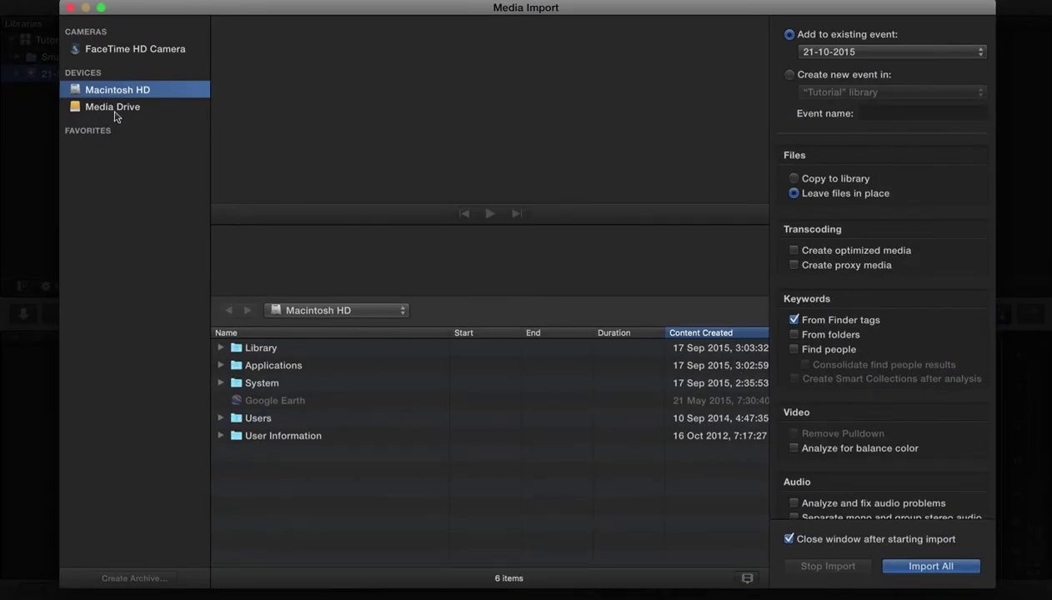
pyautogui.click(116, 116)
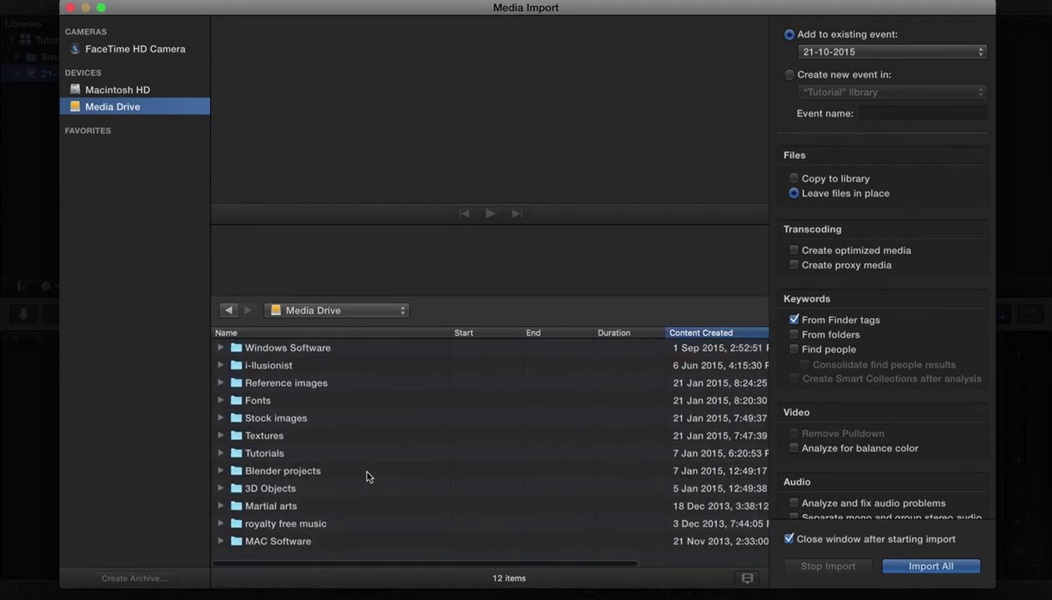
pyautogui.click(220, 365)
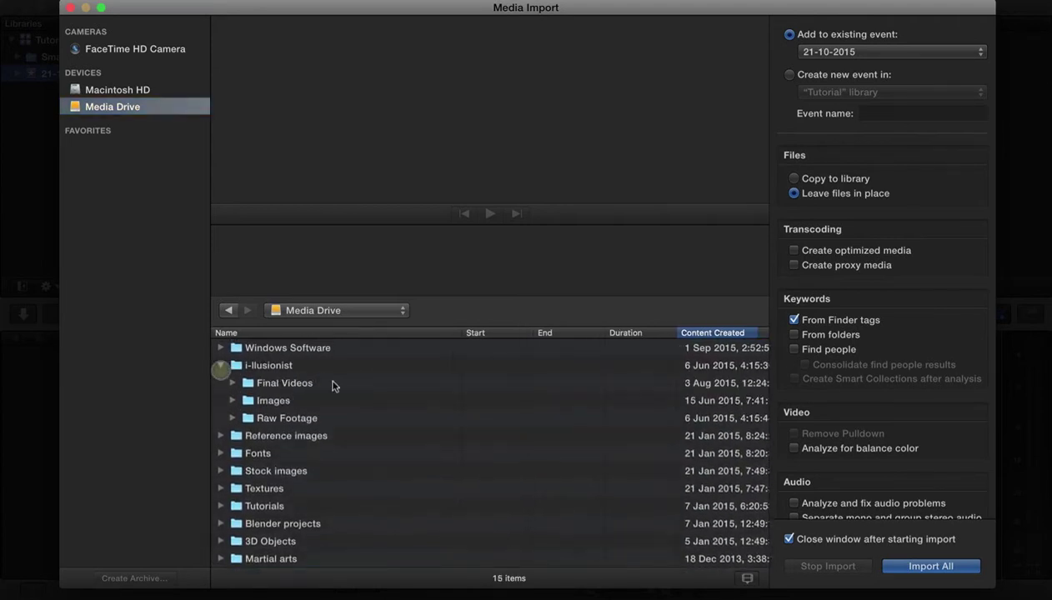
pyautogui.click(231, 419)
pyautogui.scroll(-3, 345, 434)
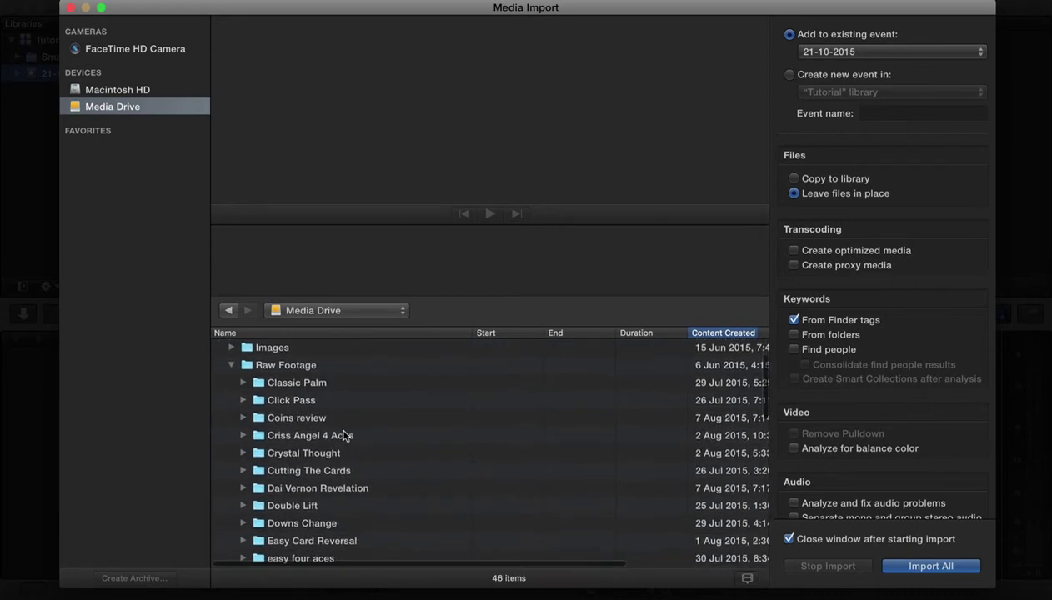
pyautogui.scroll(-5, 428, 439)
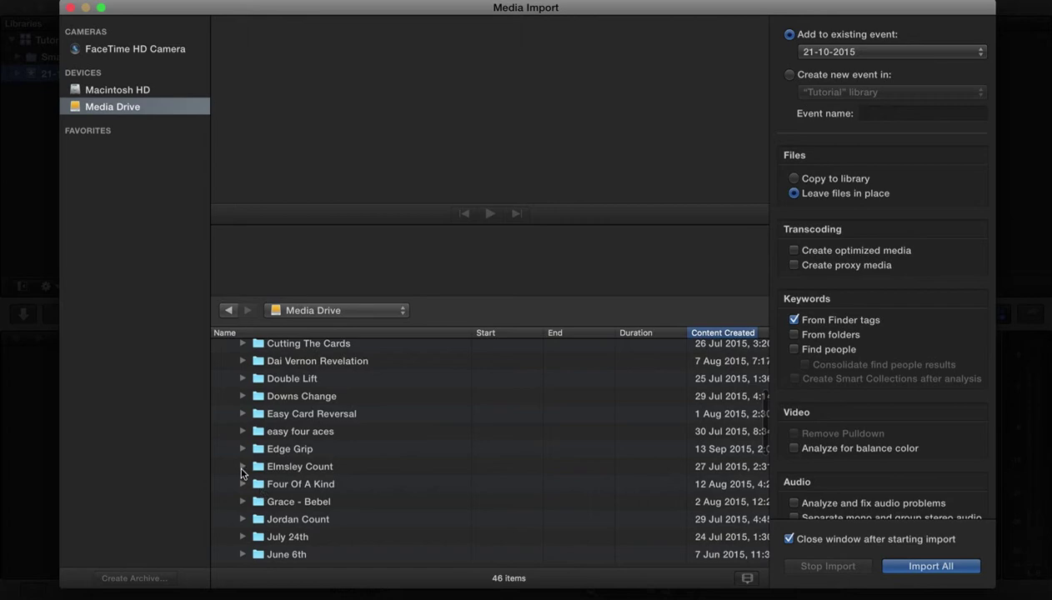
pyautogui.click(243, 467)
pyautogui.scroll(-2, 366, 477)
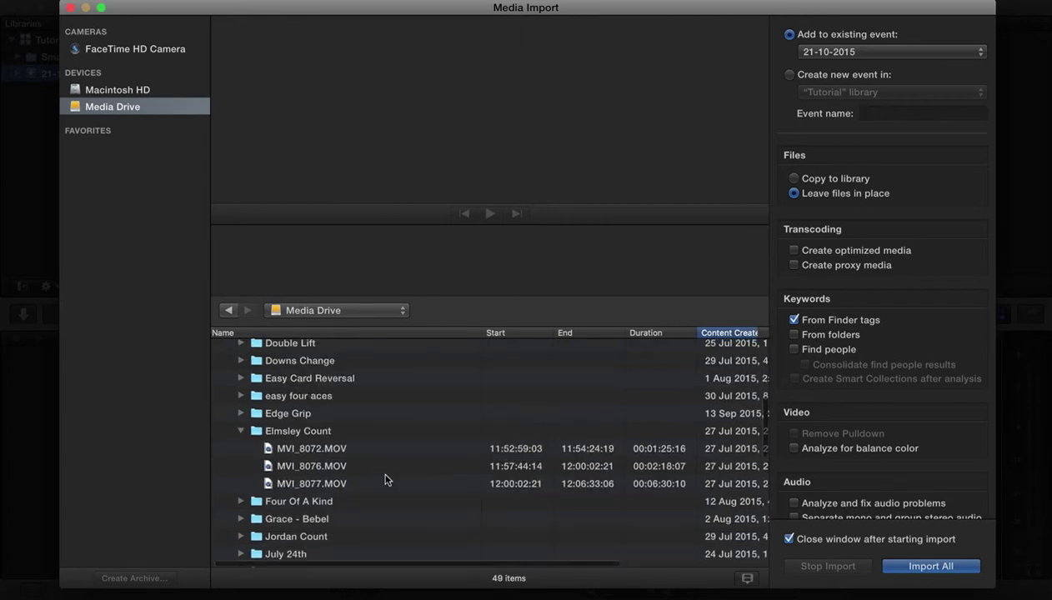
pyautogui.doubleClick(318, 466)
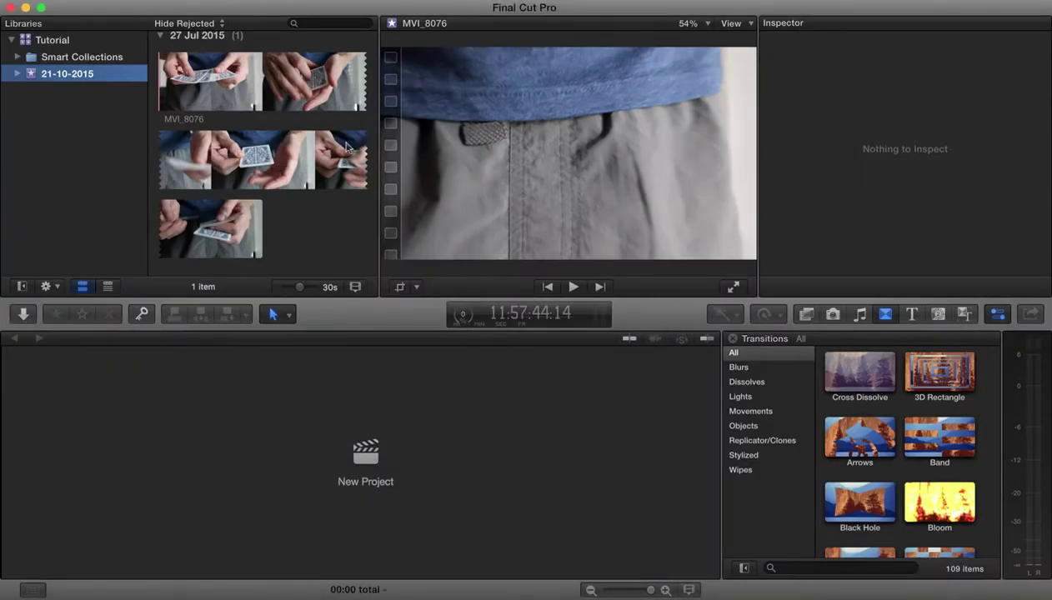
pyautogui.click(276, 158)
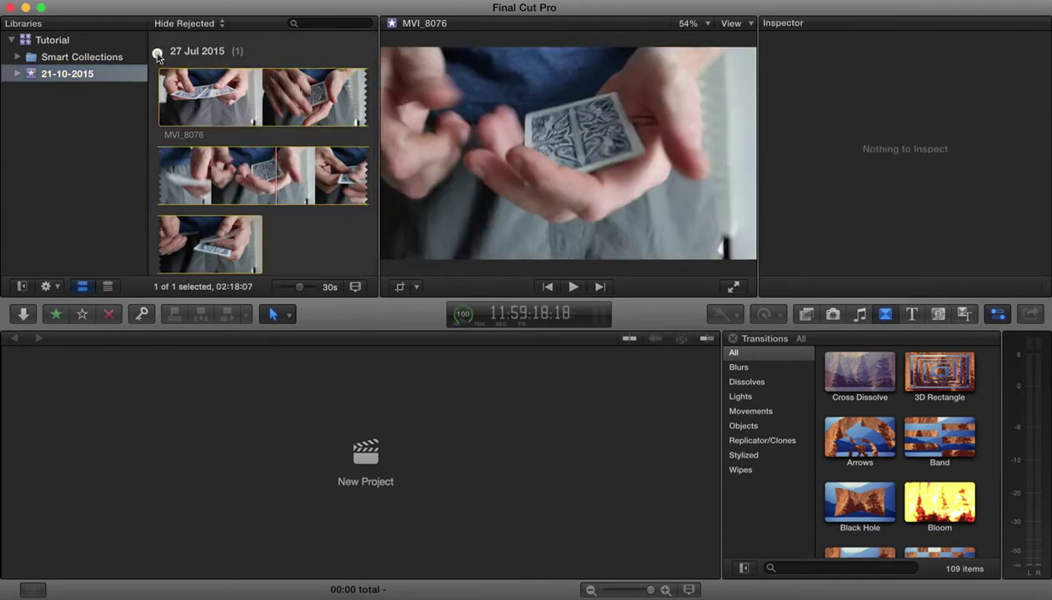
pyautogui.click(159, 52)
pyautogui.click(66, 77)
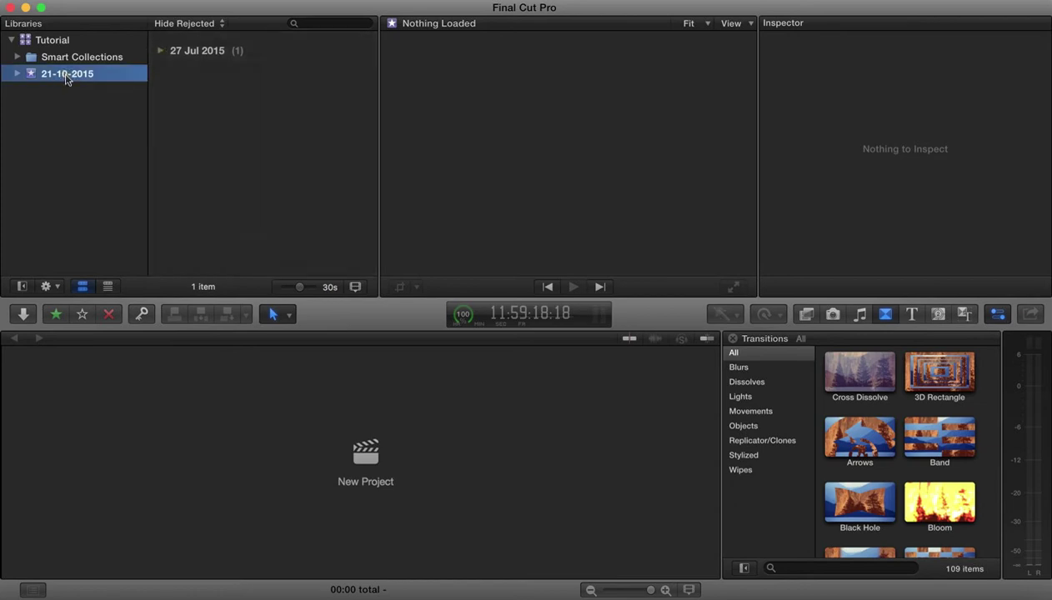
pyautogui.rightClick(66, 77)
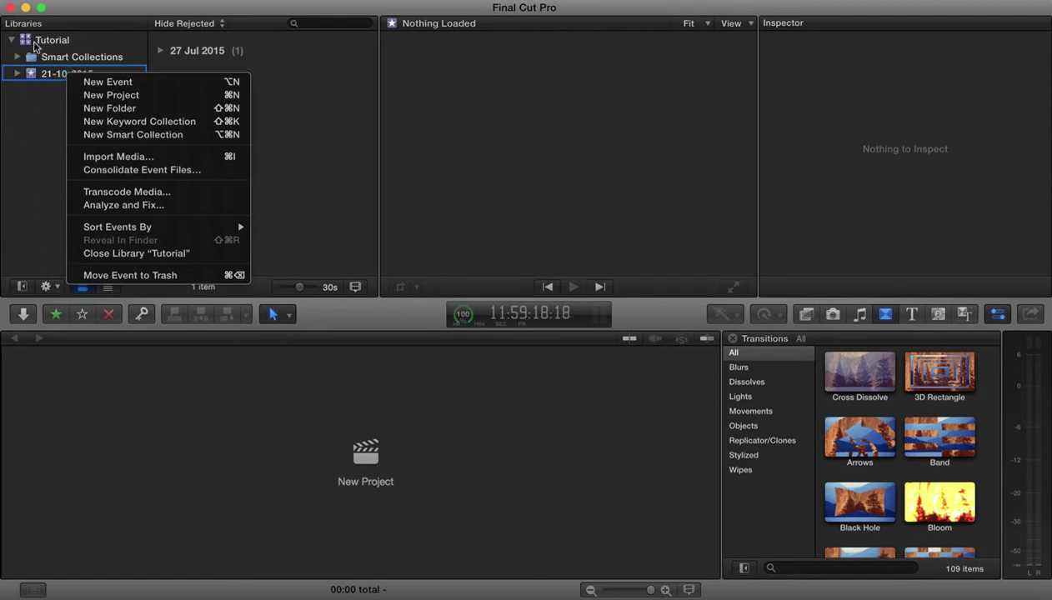
pyautogui.click(36, 148)
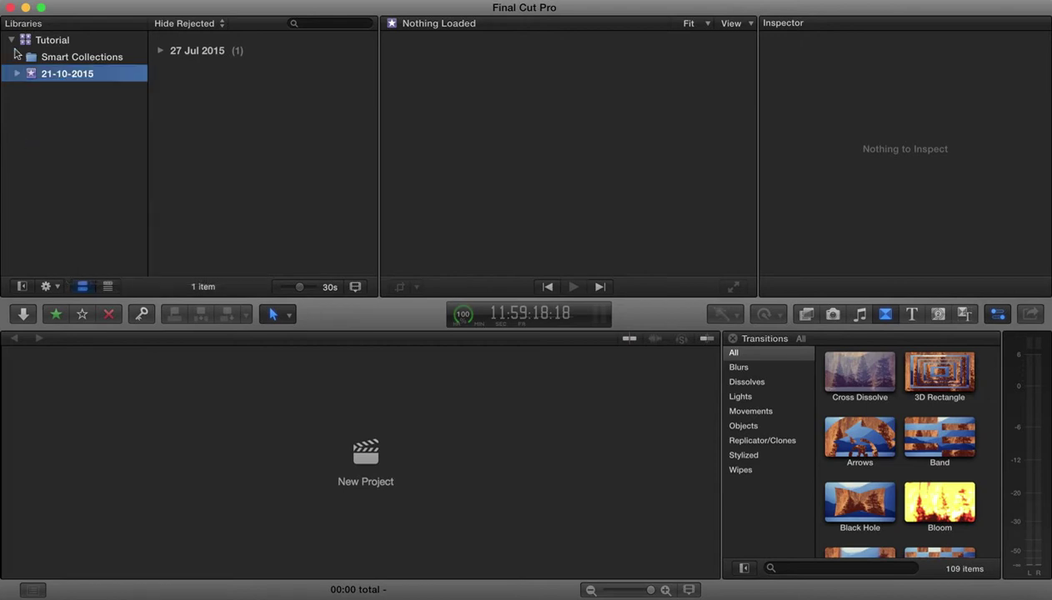
pyautogui.click(17, 56)
pyautogui.click(71, 92)
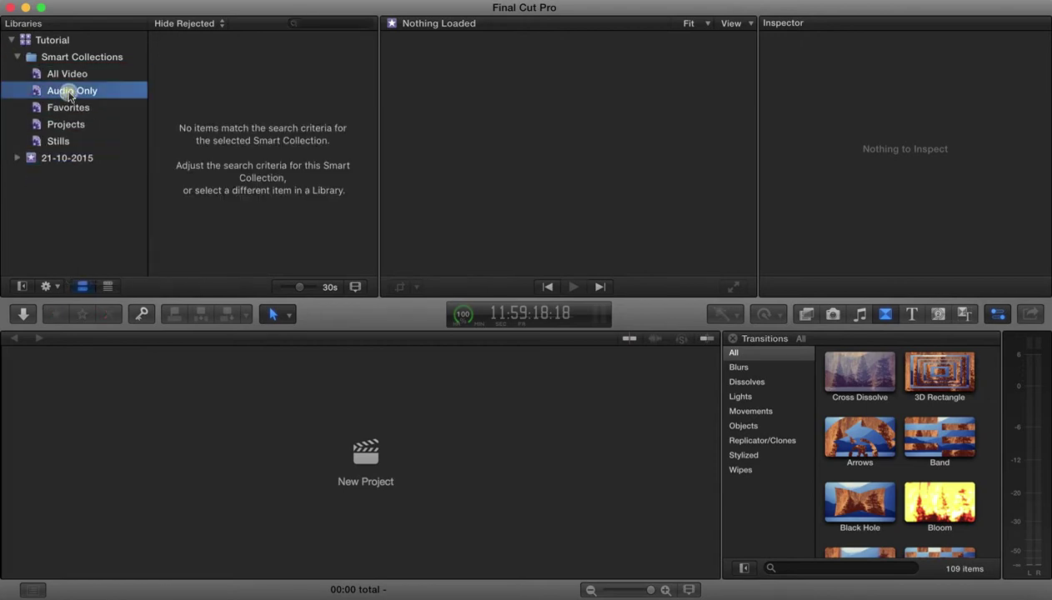
pyautogui.click(67, 72)
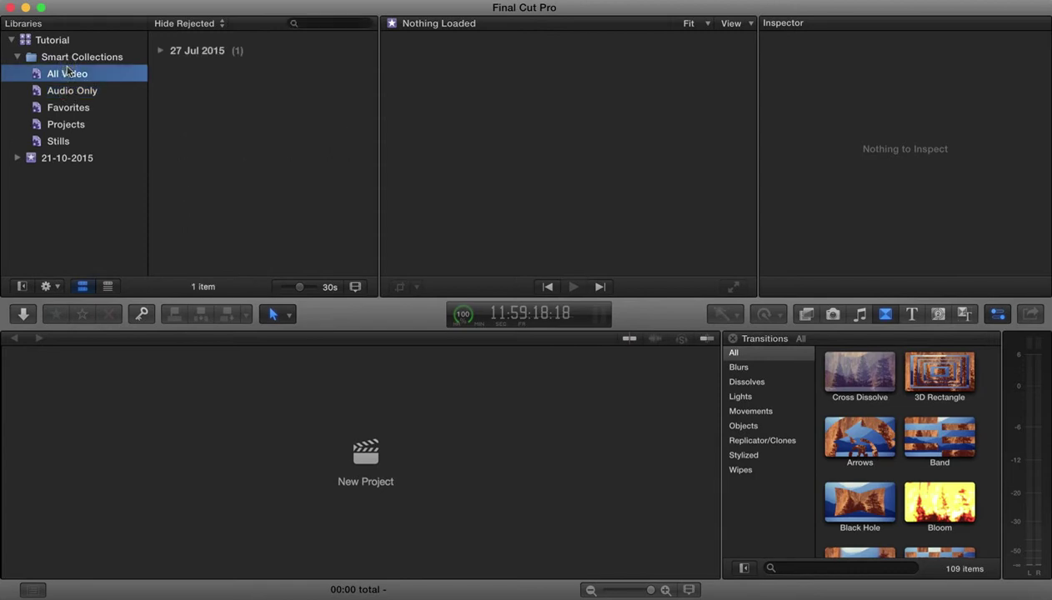
pyautogui.click(58, 141)
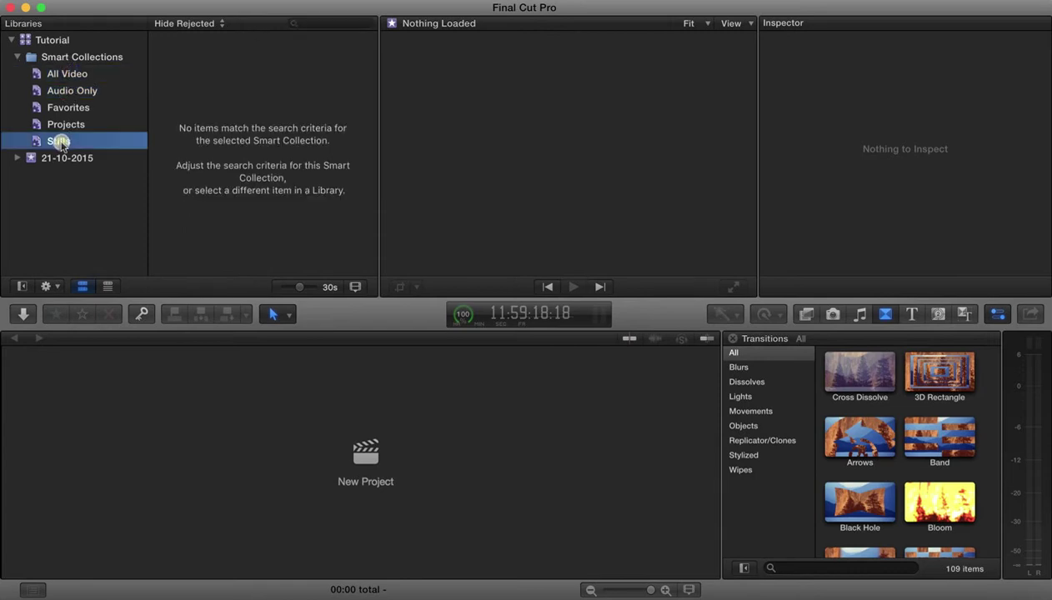
pyautogui.click(63, 75)
pyautogui.click(160, 50)
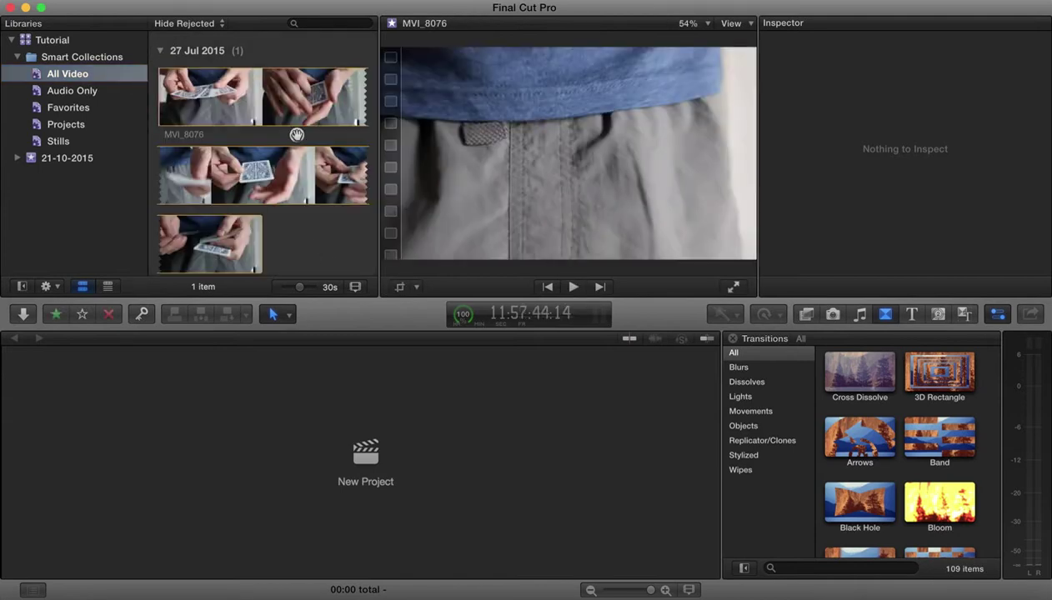
pyautogui.click(230, 74)
pyautogui.click(160, 50)
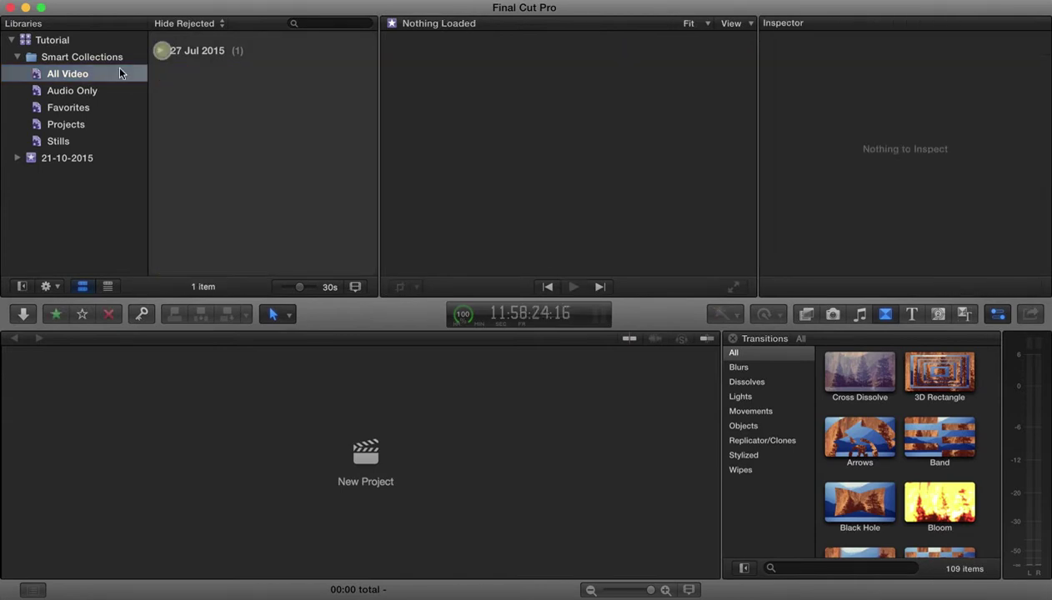
pyautogui.click(71, 91)
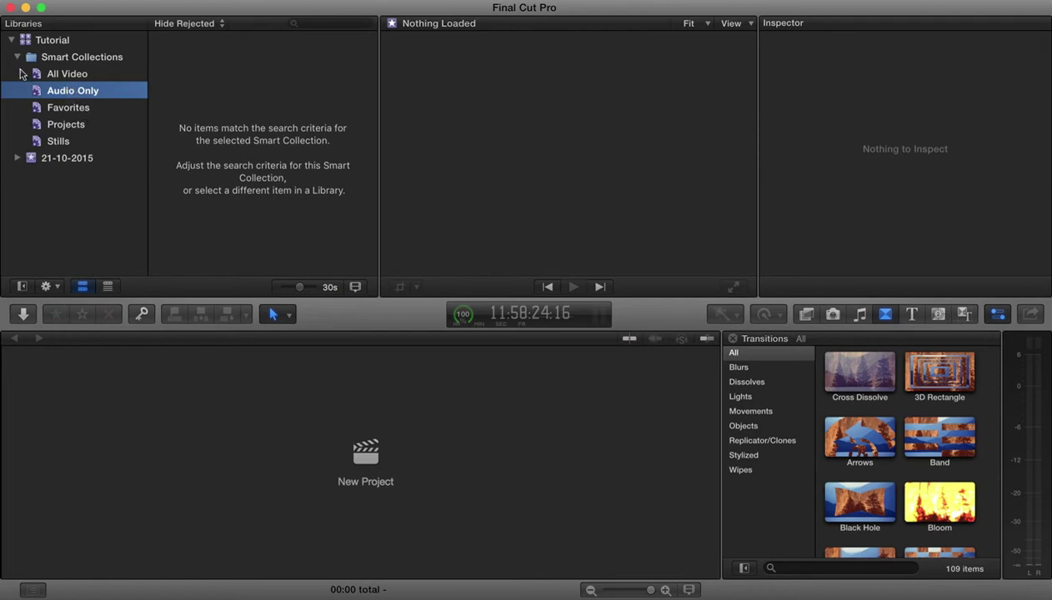
pyautogui.click(17, 59)
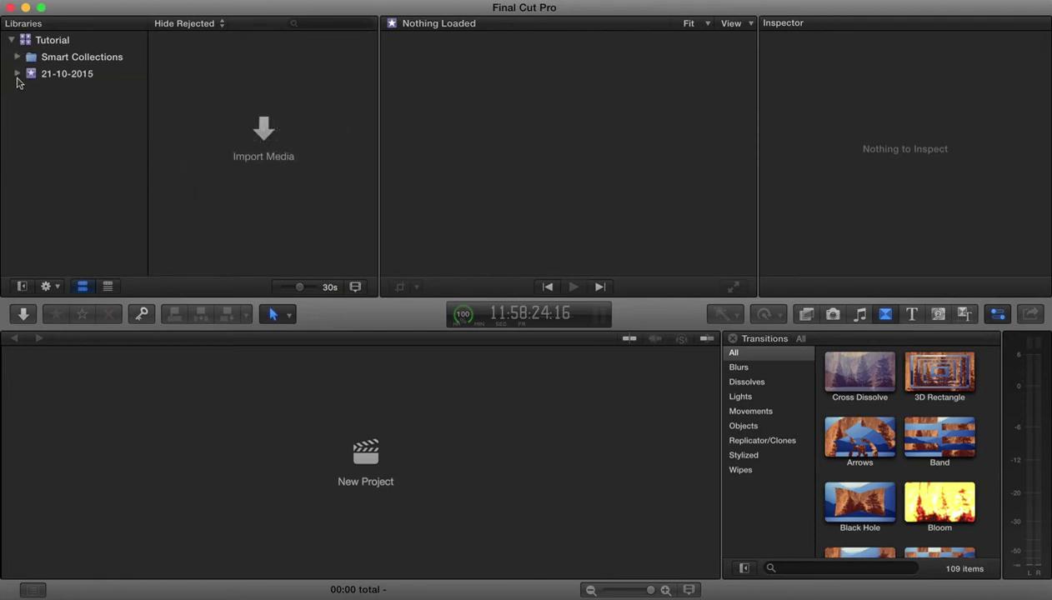
# Step: Drag 'We Are The Champions' from the iPod Shuffle playlist into the 21-10-2015 event
pyautogui.click(55, 79)
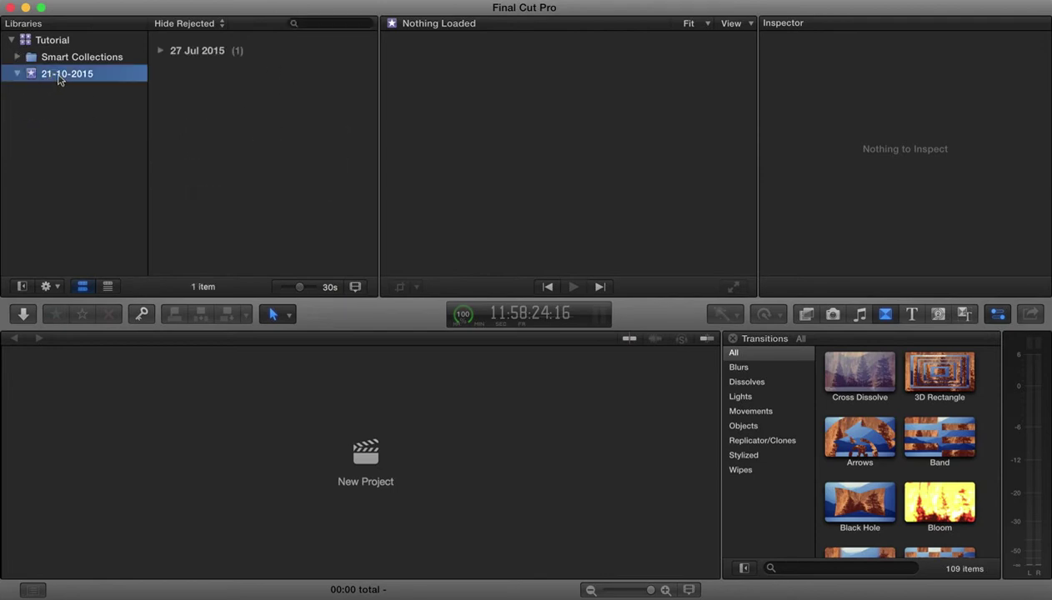
pyautogui.click(861, 315)
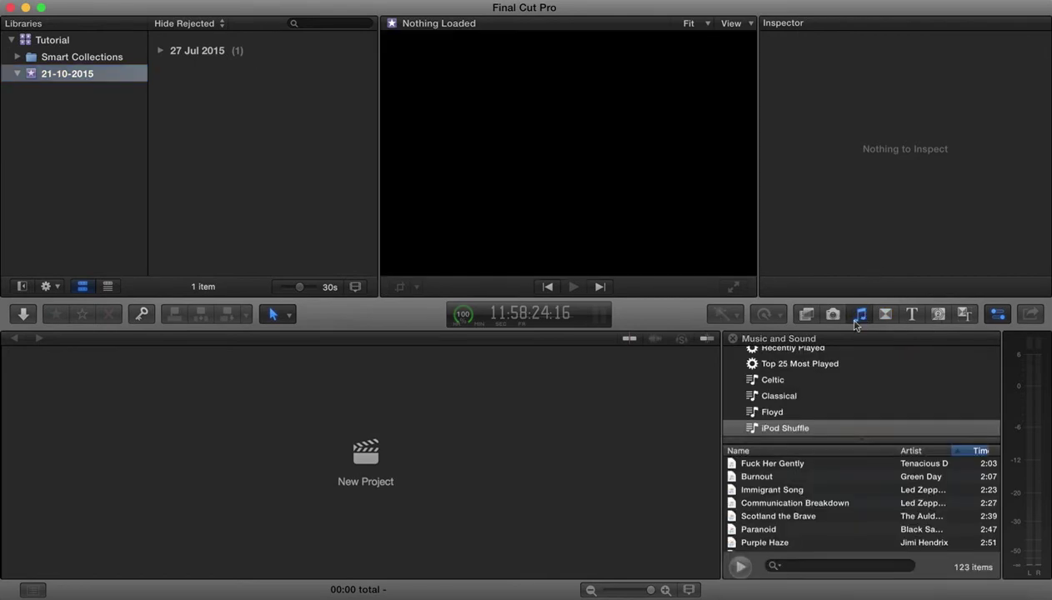
pyautogui.scroll(-5, 828, 408)
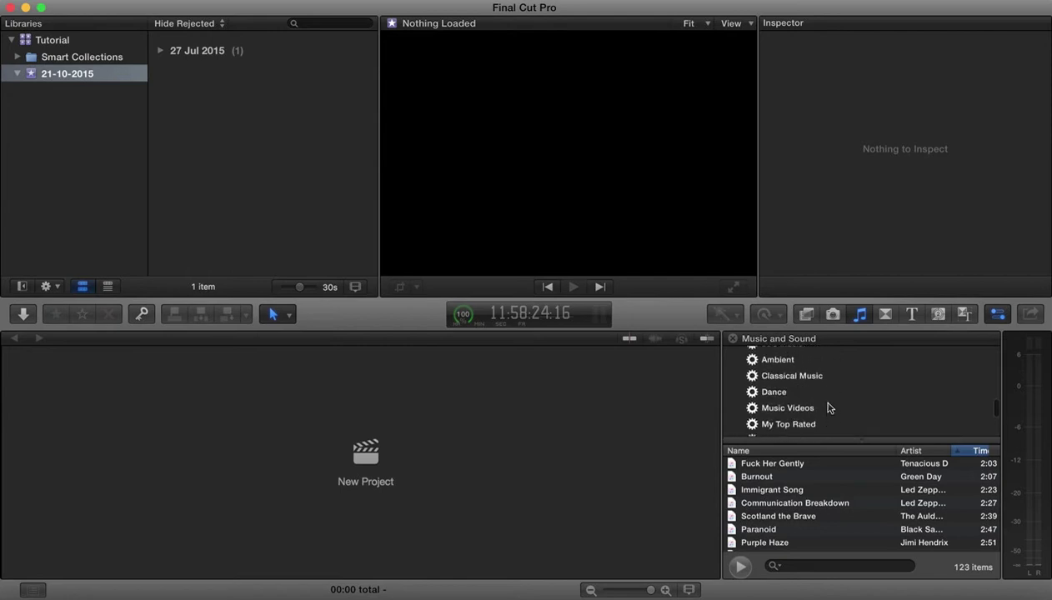
pyautogui.scroll(2, 833, 405)
pyautogui.scroll(-2, 836, 404)
pyautogui.scroll(3, 836, 403)
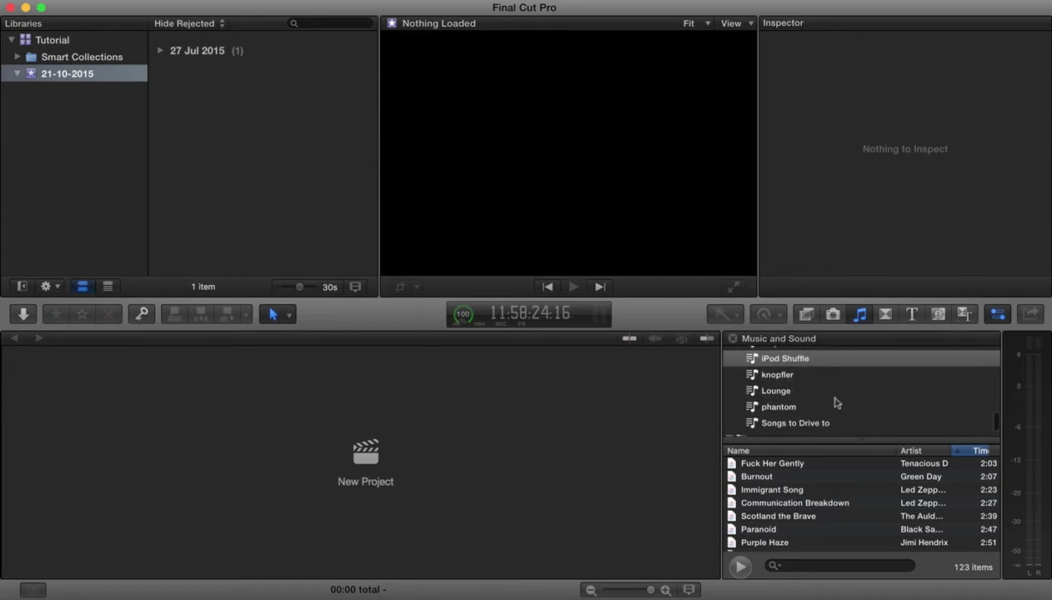
pyautogui.click(798, 360)
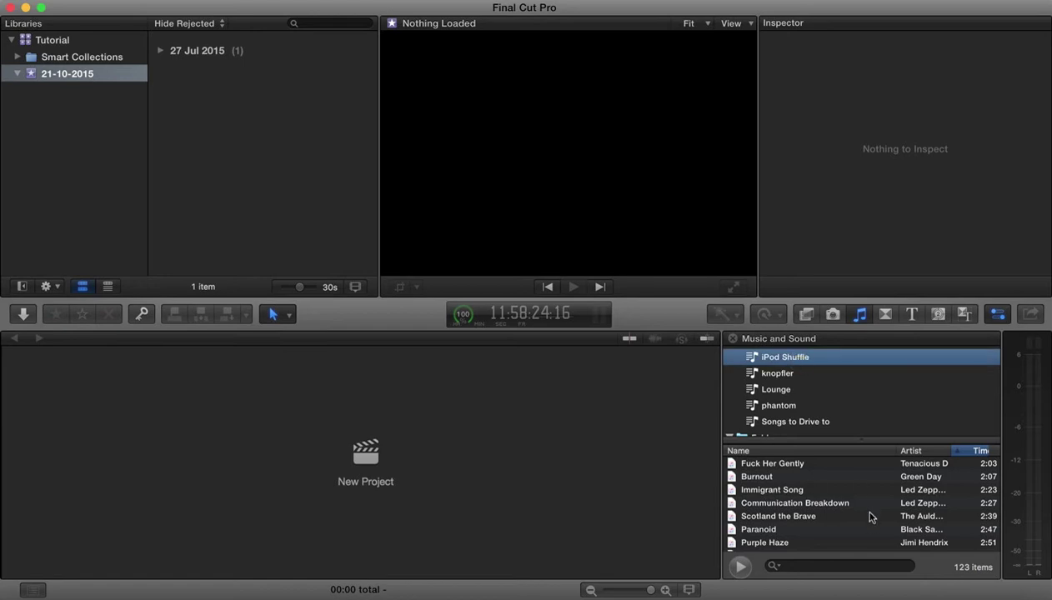
pyautogui.scroll(-3, 863, 512)
pyautogui.click(772, 505)
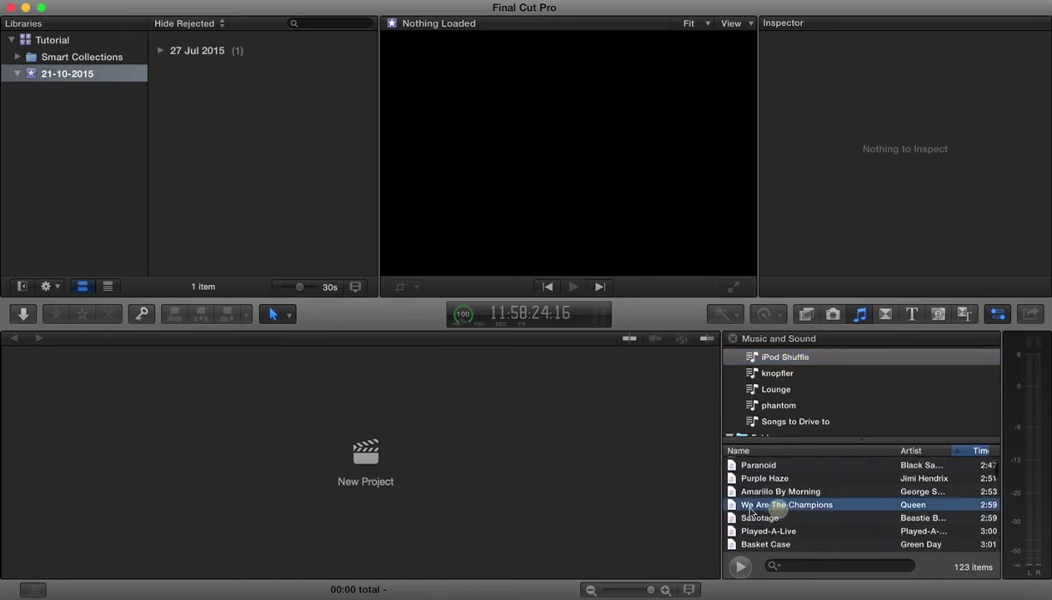
pyautogui.moveTo(763, 507); pyautogui.dragTo(226, 169)
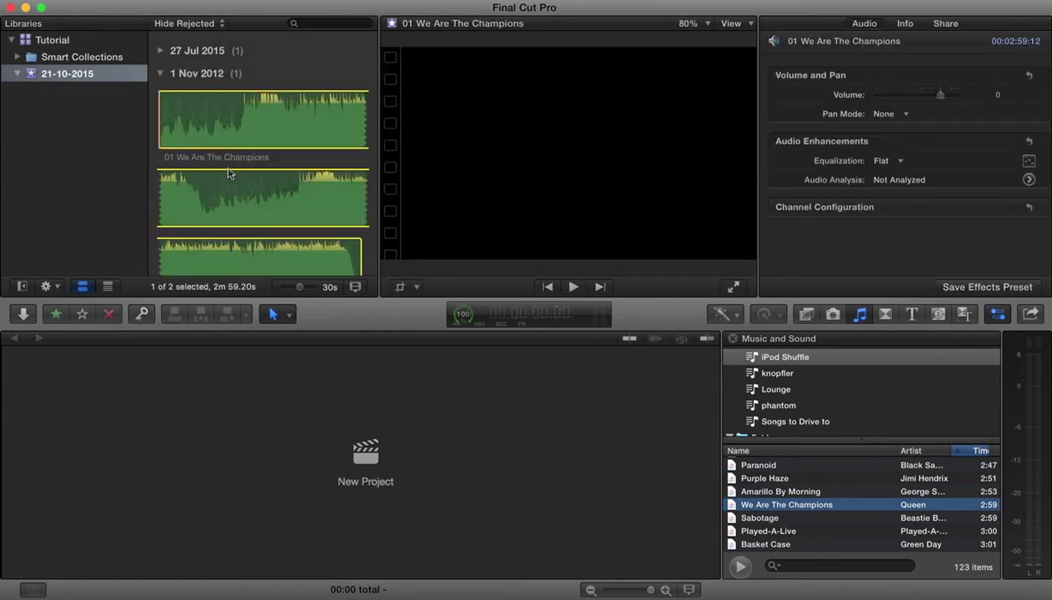
pyautogui.click(18, 56)
pyautogui.click(80, 93)
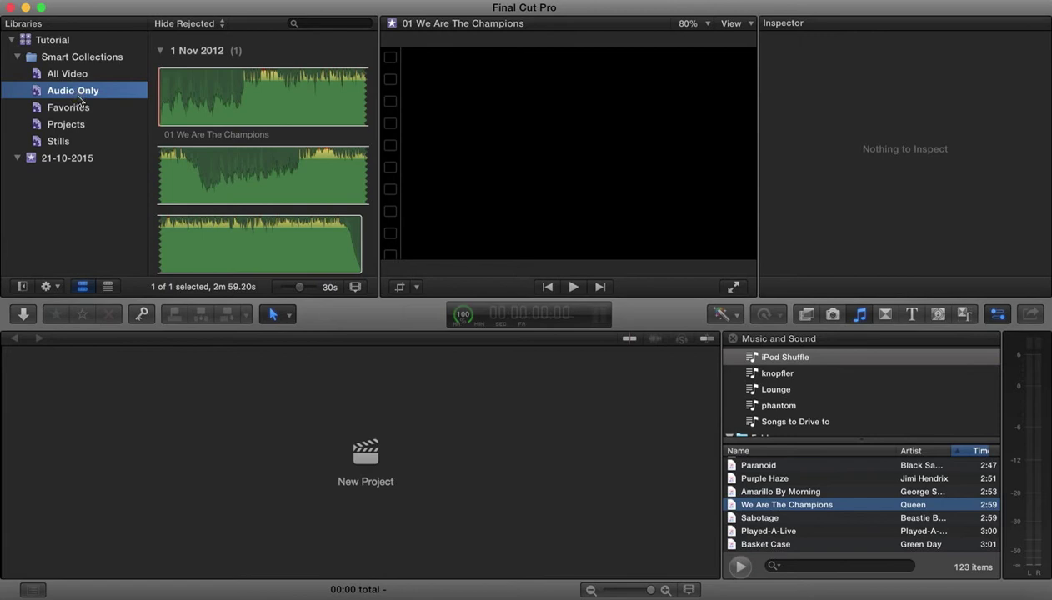
pyautogui.click(160, 51)
pyautogui.click(160, 50)
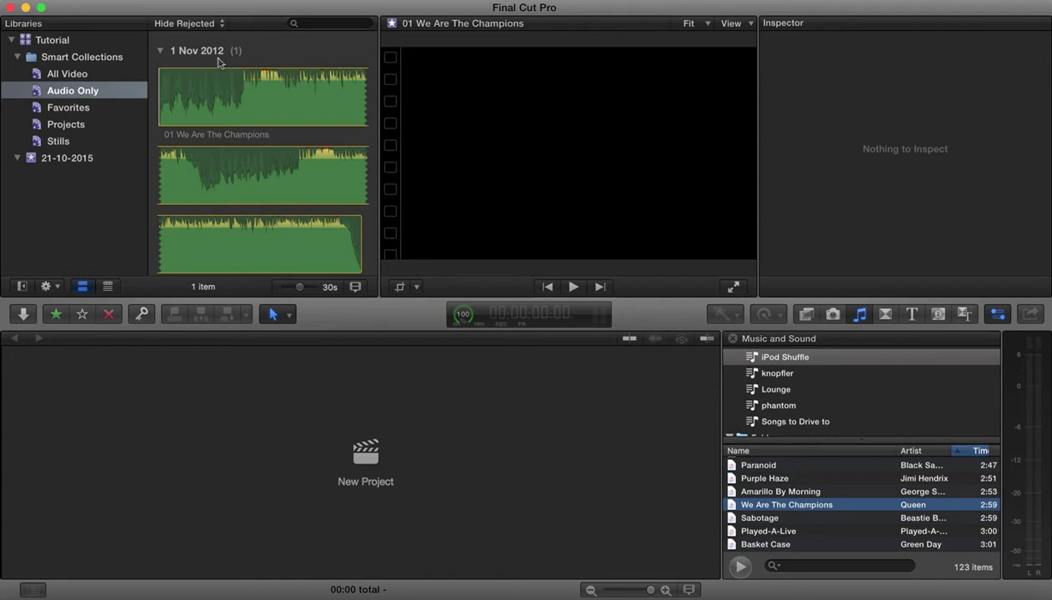
pyautogui.click(18, 61)
pyautogui.click(18, 61)
pyautogui.click(59, 73)
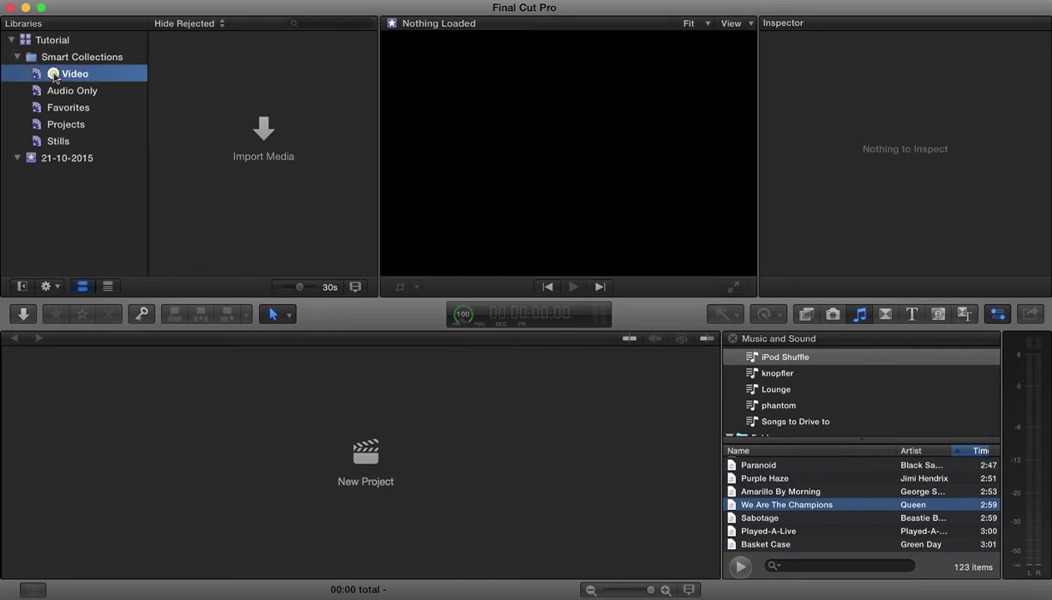
pyautogui.click(160, 50)
pyautogui.click(160, 51)
pyautogui.click(17, 57)
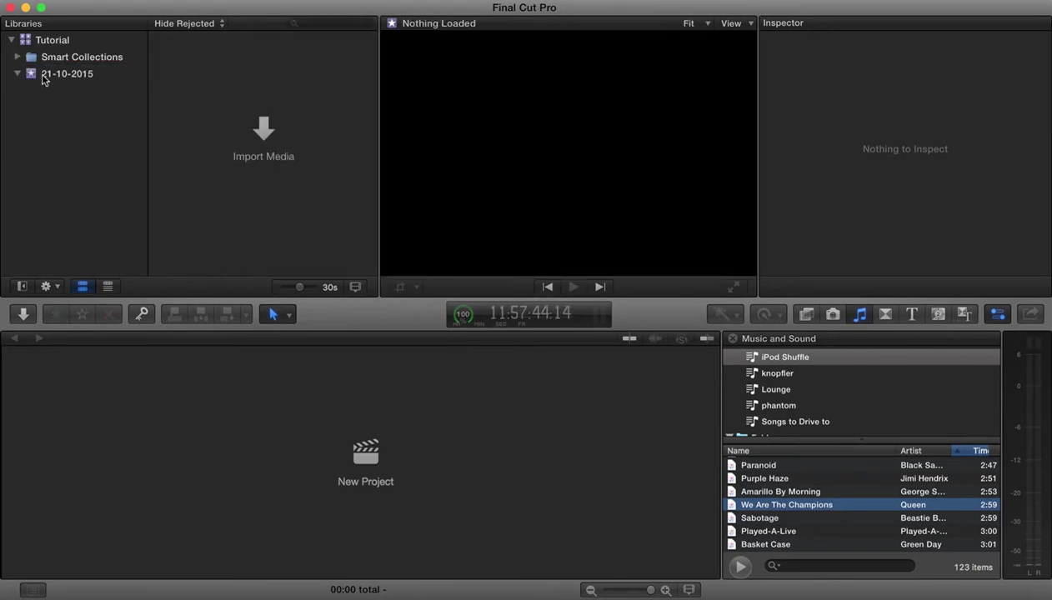
pyautogui.click(44, 75)
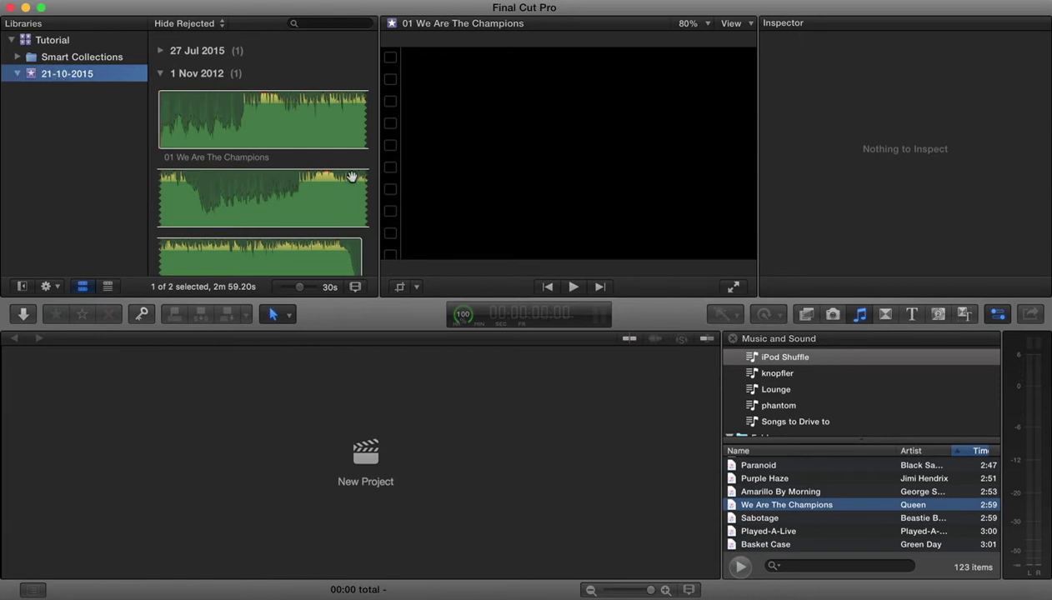
pyautogui.click(161, 50)
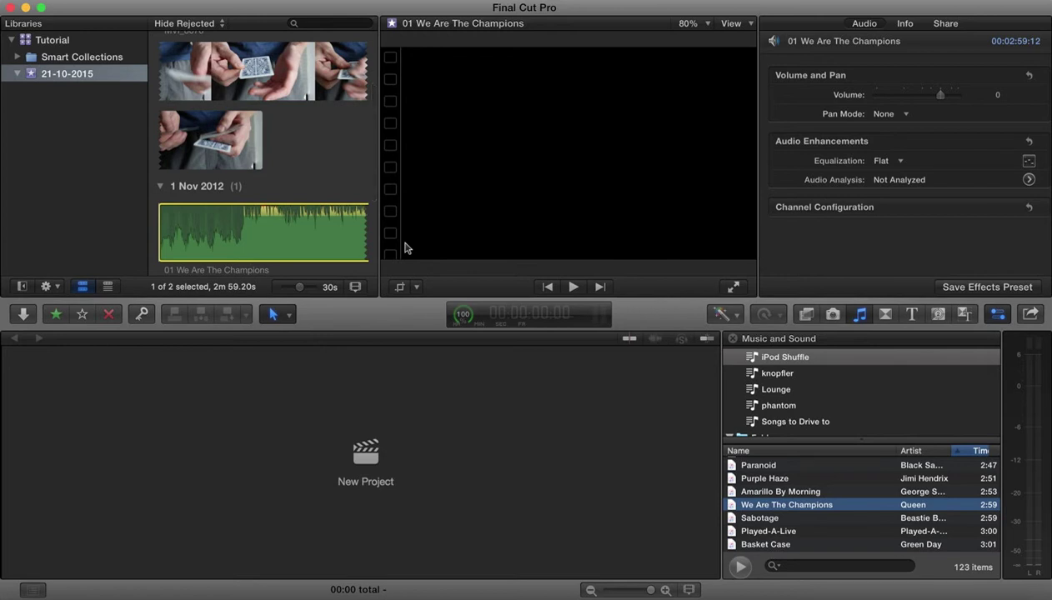
pyautogui.click(38, 134)
# Step: Add a 'Tutorial Footage' event with a new Untitled Project from the 21-10-2015 event's context menu
pyautogui.rightClick(40, 140)
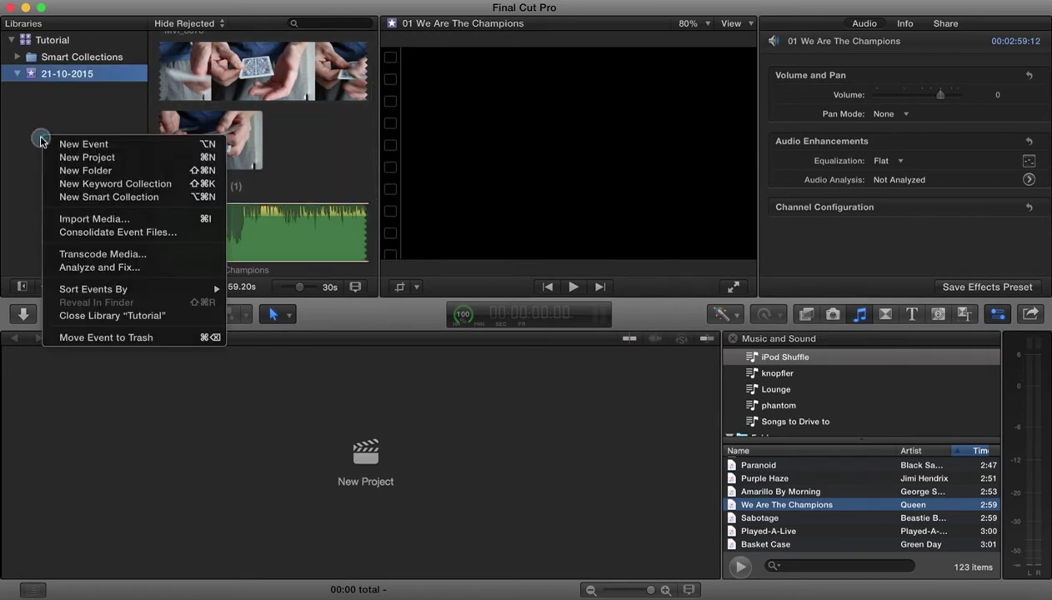
pyautogui.click(66, 146)
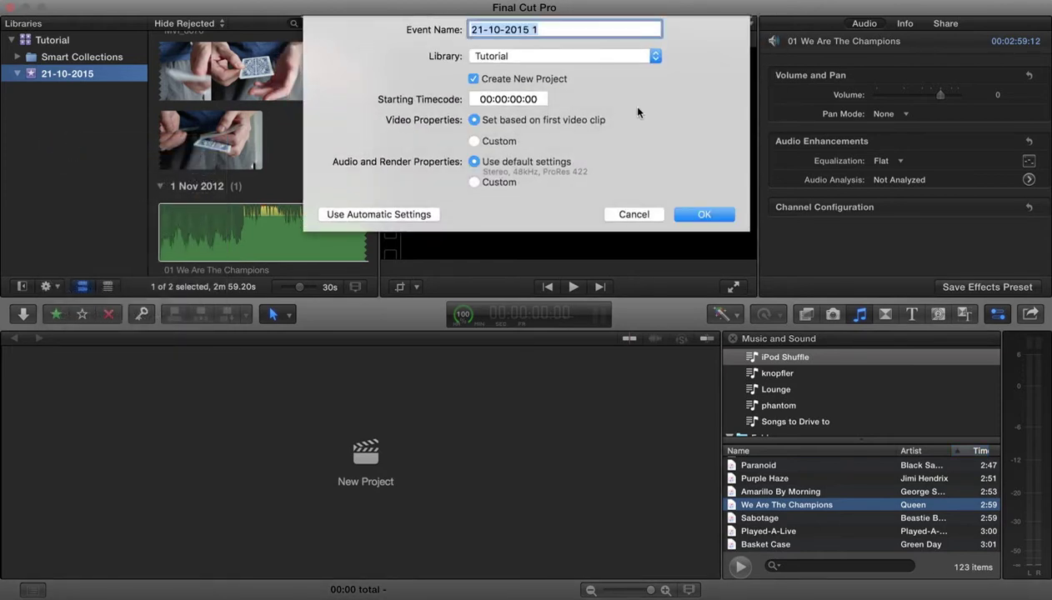
pyautogui.write('Tutorial Footage')
pyautogui.press('Return')
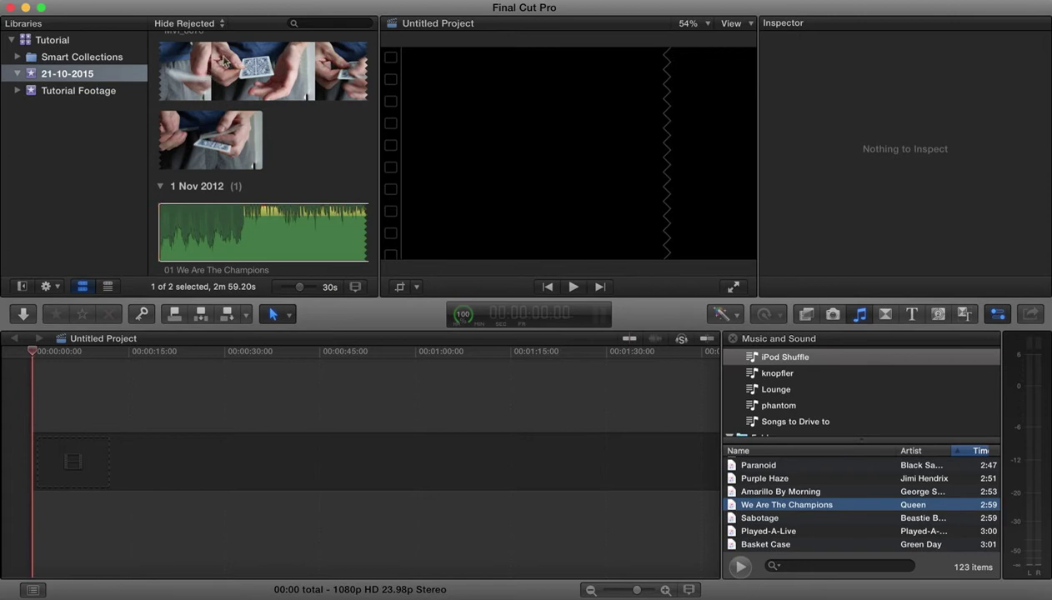
# Step: Move the MVI_8076 card-trick clip into the Tutorial Footage event
pyautogui.scroll(3, 201, 118)
pyautogui.click(172, 89)
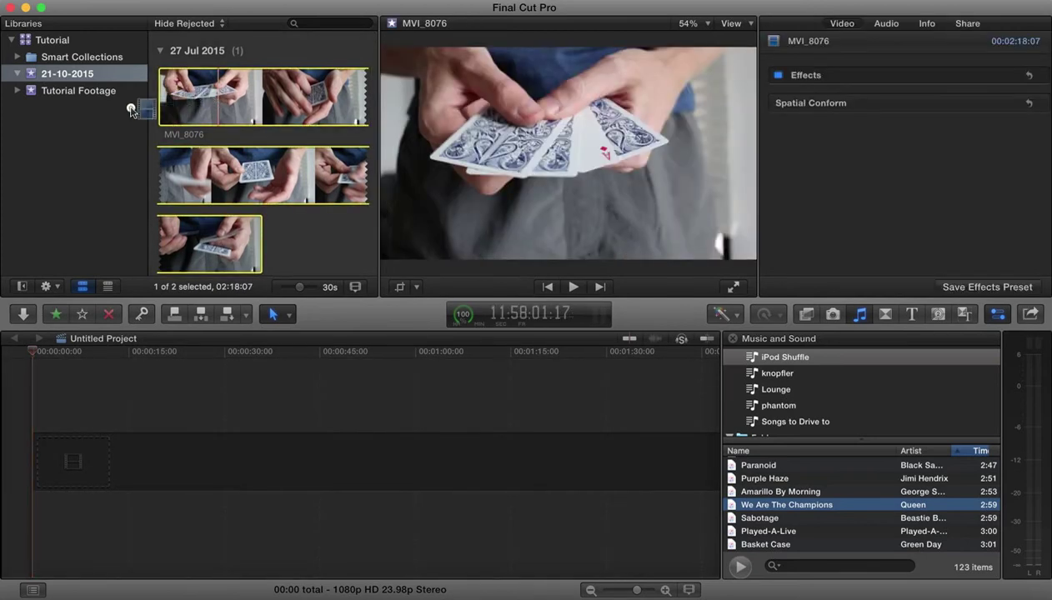
pyautogui.moveTo(126, 111); pyautogui.dragTo(75, 97)
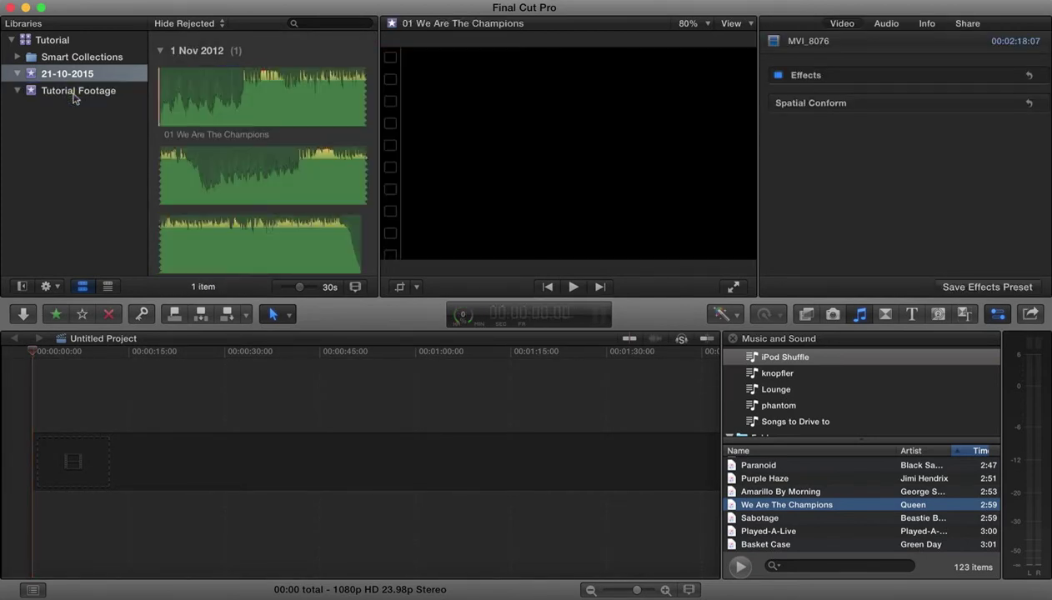
# Step: Create a 'Tutorial Audio' event and move the We Are The Champions song into it
pyautogui.click(189, 90)
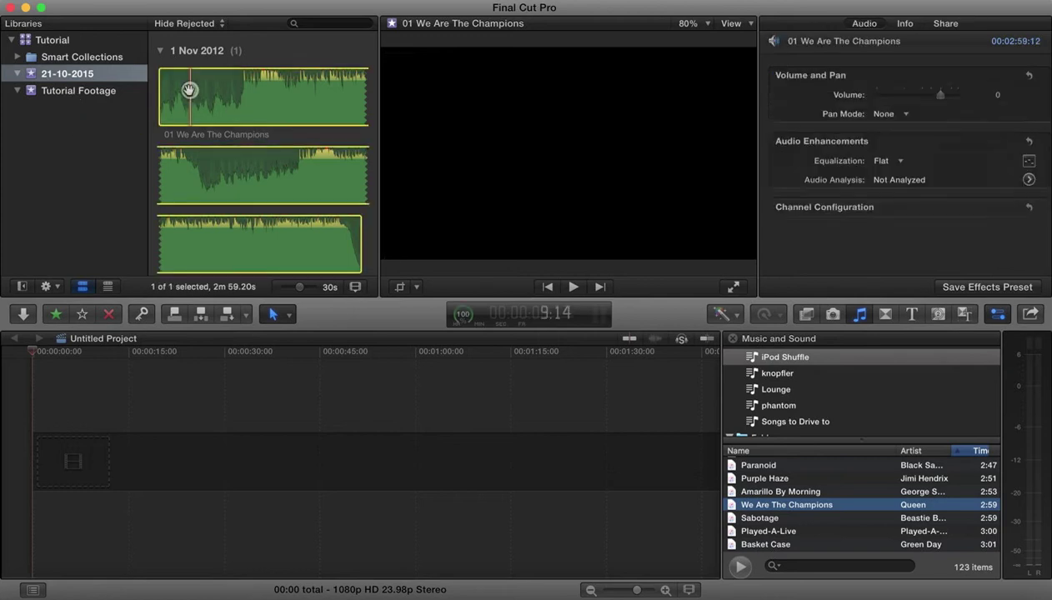
pyautogui.click(51, 166)
pyautogui.rightClick(76, 155)
pyautogui.click(98, 159)
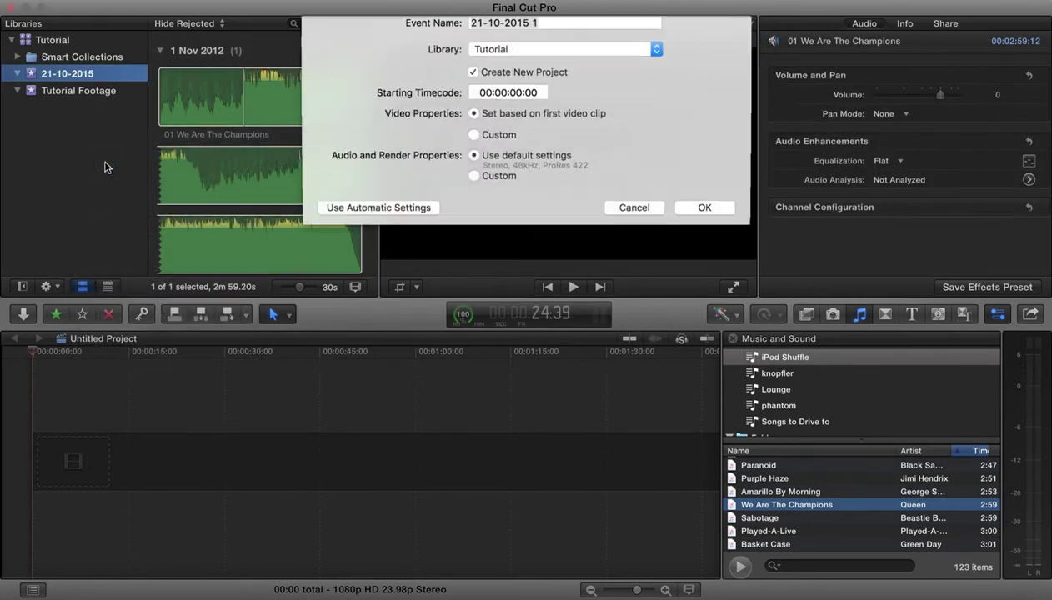
pyautogui.write('Tutori')
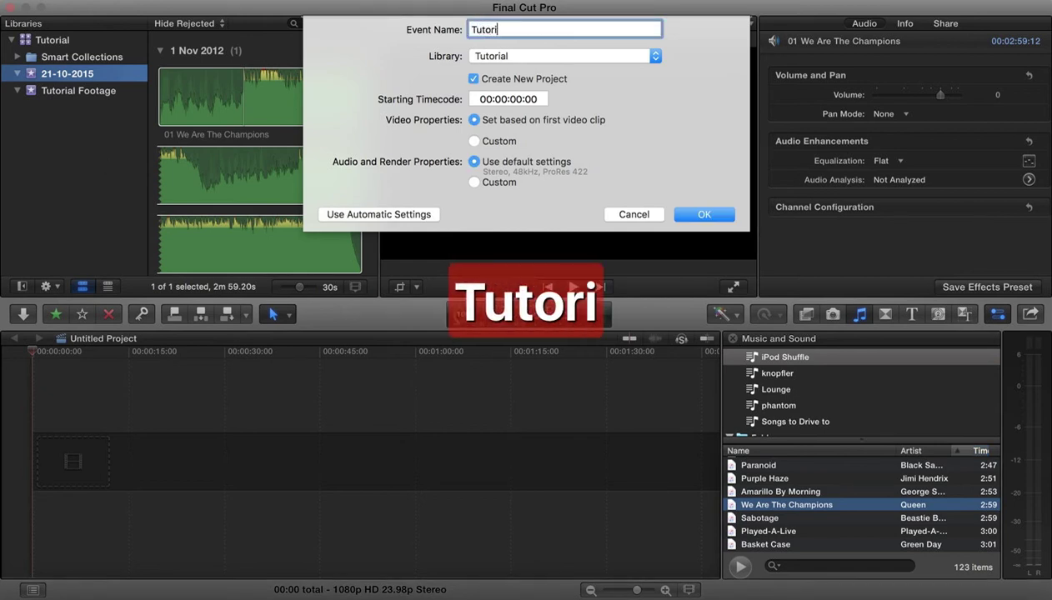
pyautogui.write('al Audio')
pyautogui.press('Return')
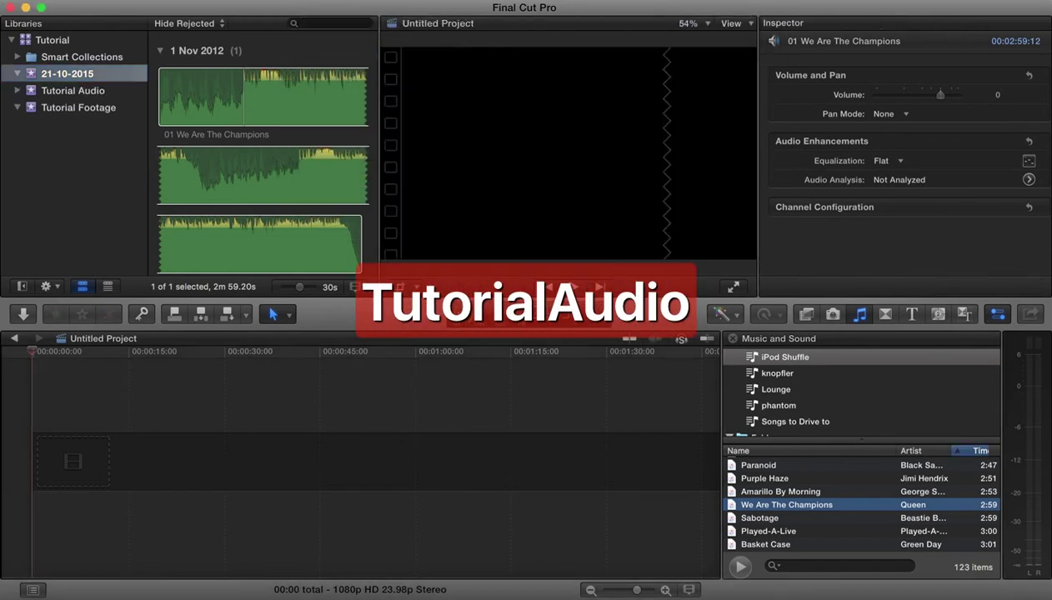
pyautogui.click(189, 100)
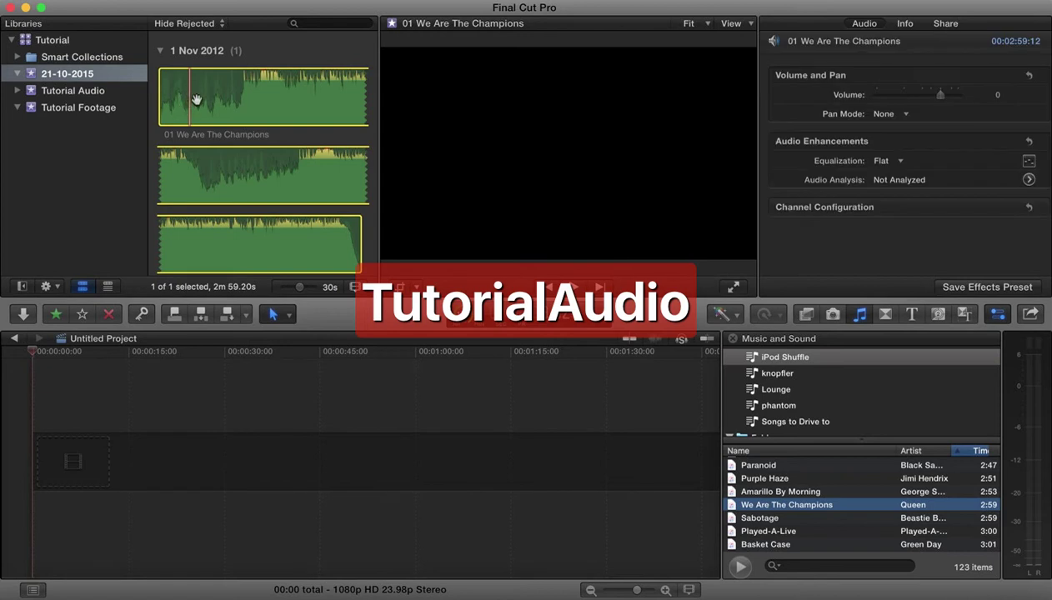
pyautogui.moveTo(200, 101); pyautogui.dragTo(82, 92)
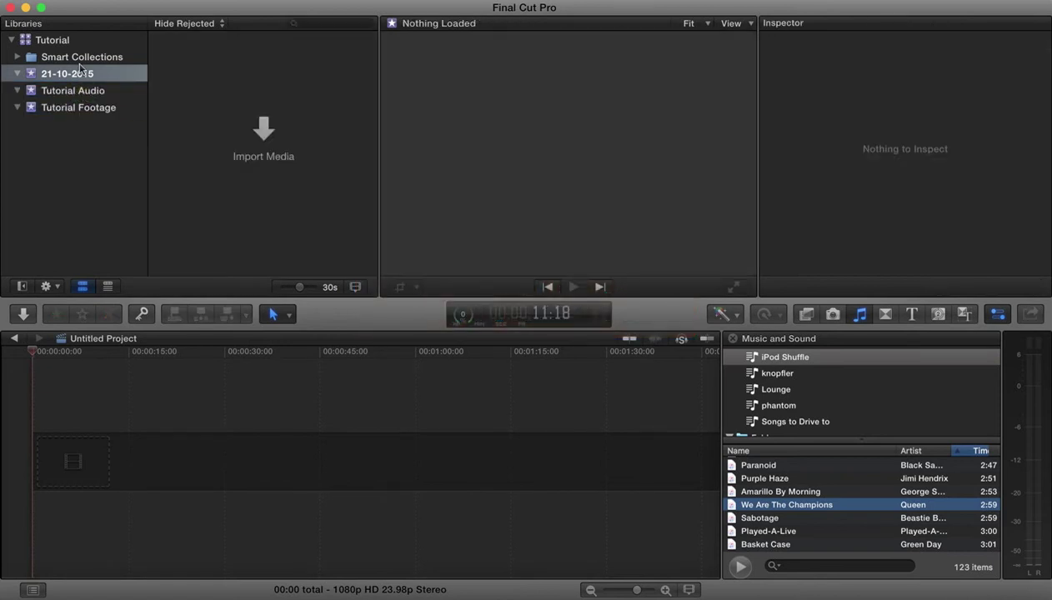
# Step: Delete the empty 21-10-2015 event
pyautogui.click(76, 72)
pyautogui.rightClick(75, 73)
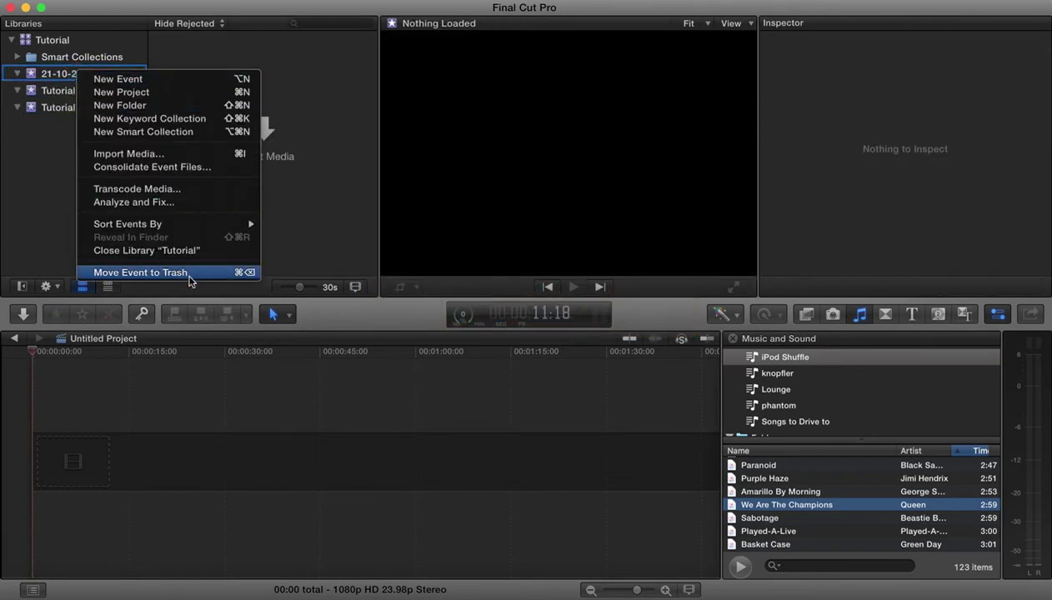
pyautogui.click(189, 273)
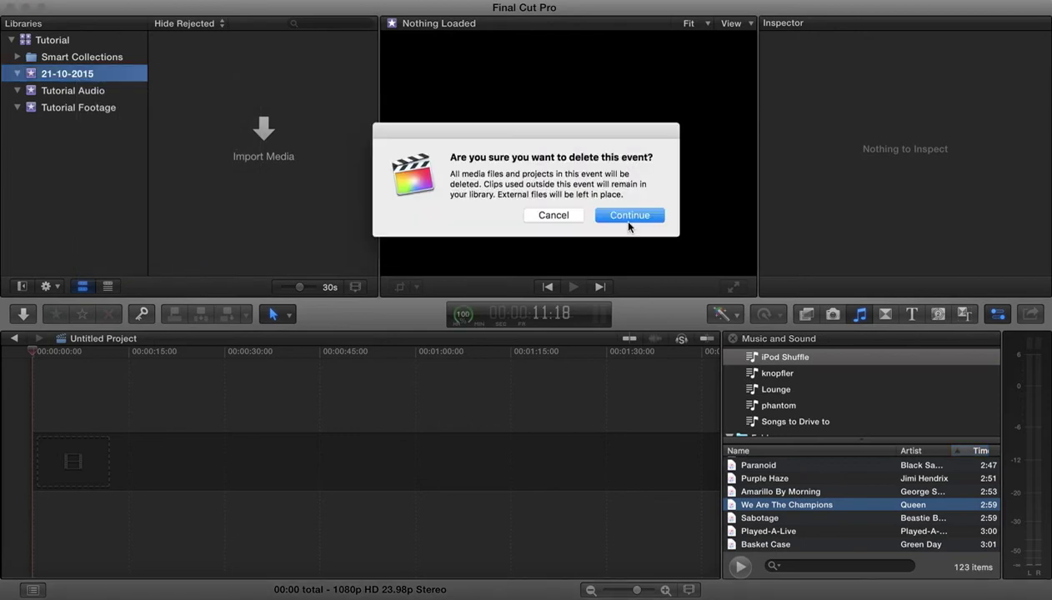
pyautogui.click(629, 221)
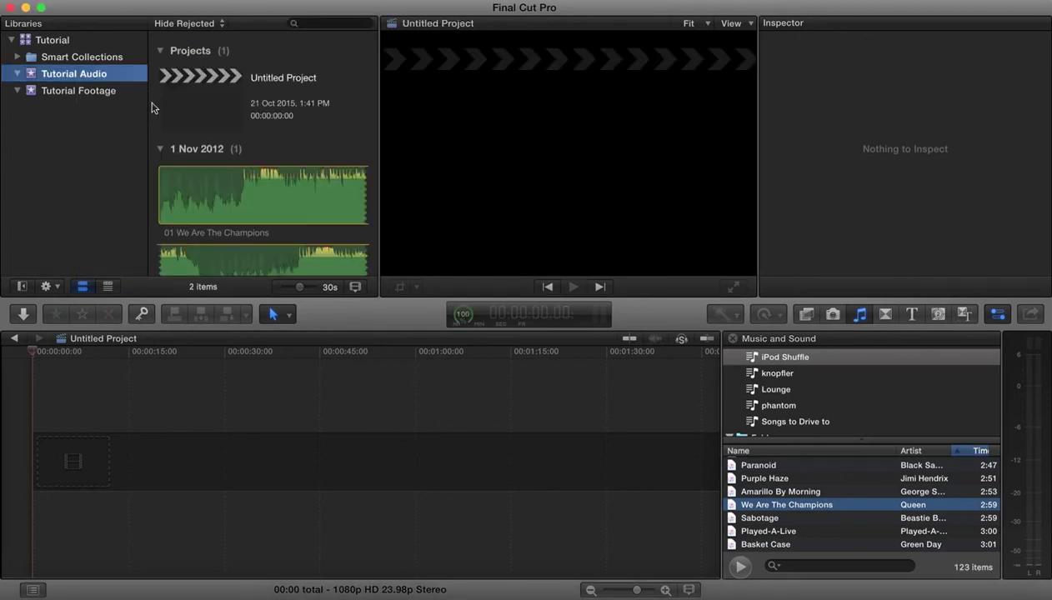
# Step: Move the second Untitled Project to the trash
pyautogui.click(59, 43)
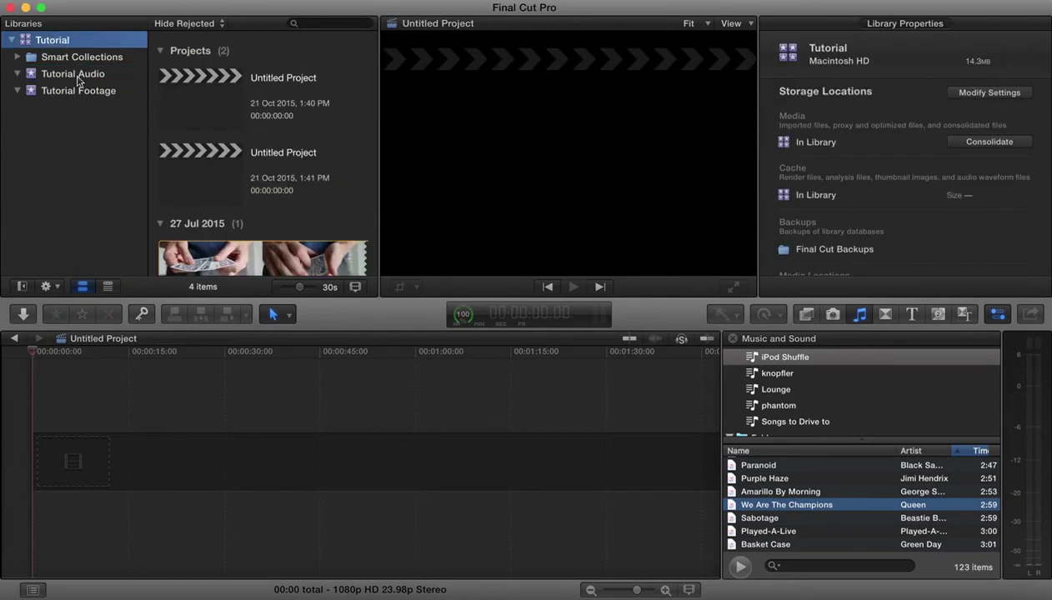
pyautogui.click(207, 172)
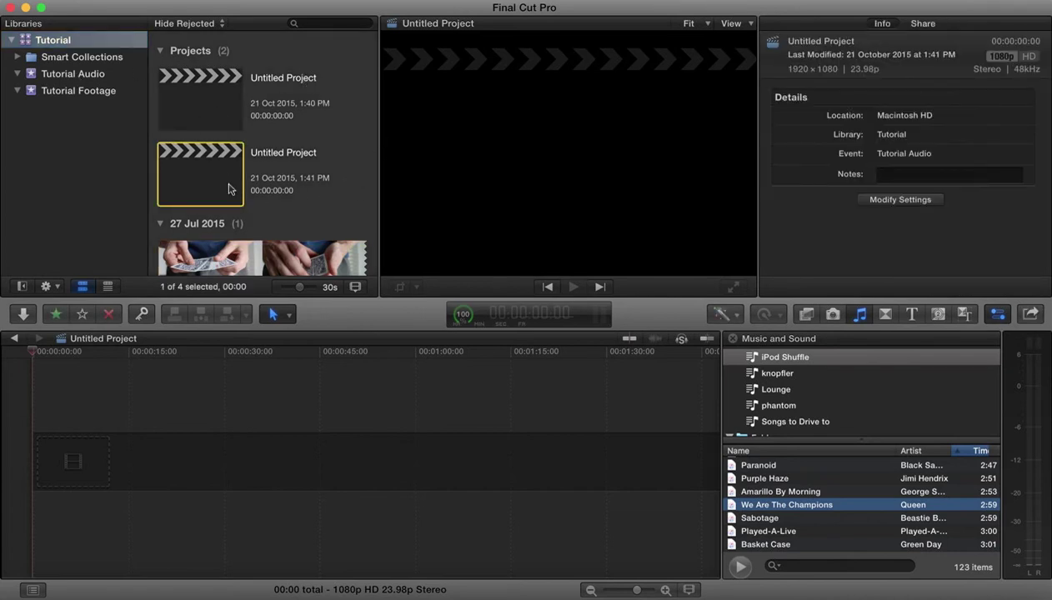
pyautogui.rightClick(230, 185)
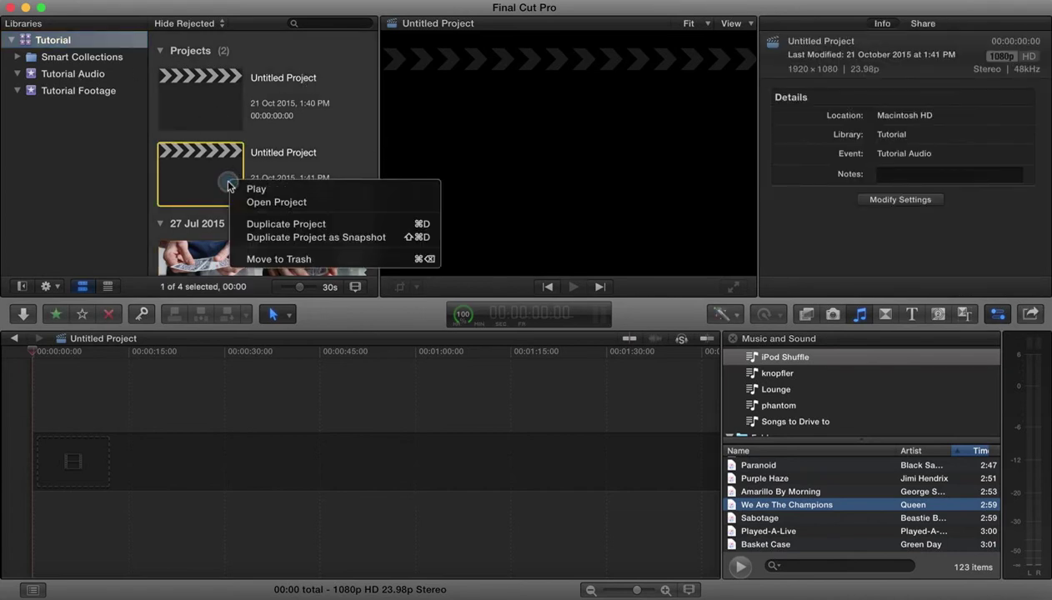
pyautogui.click(254, 259)
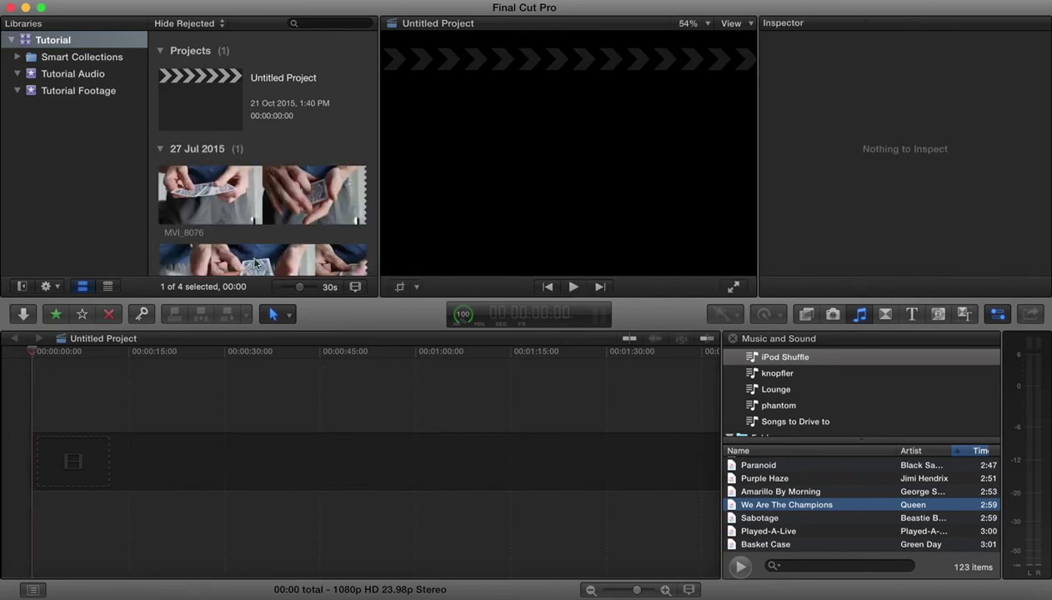
# Step: Rename the remaining Untitled Project to 'Tutorial Project'
pyautogui.doubleClick(289, 80)
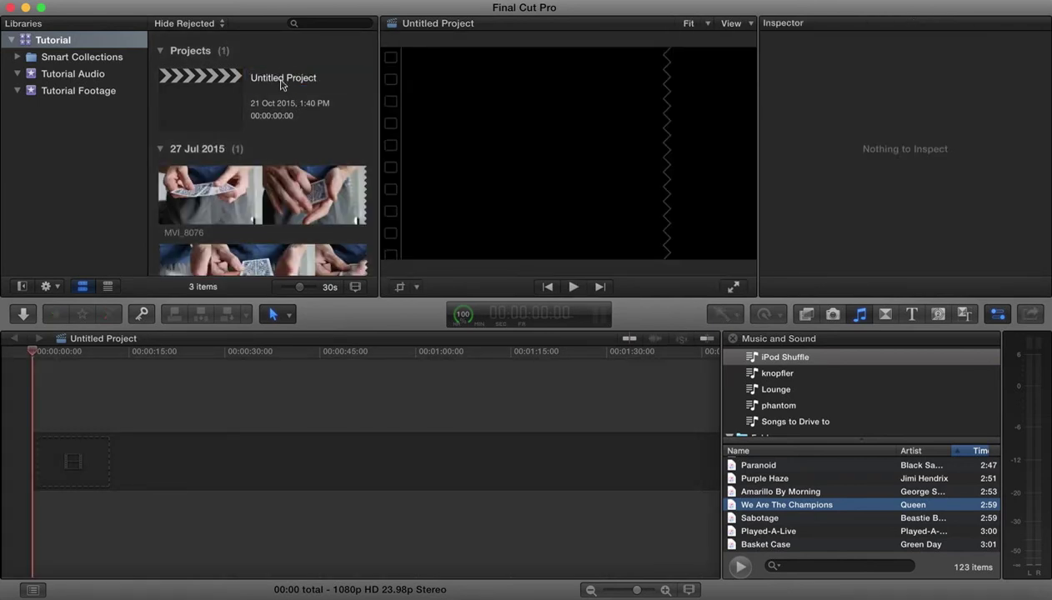
pyautogui.click(282, 80)
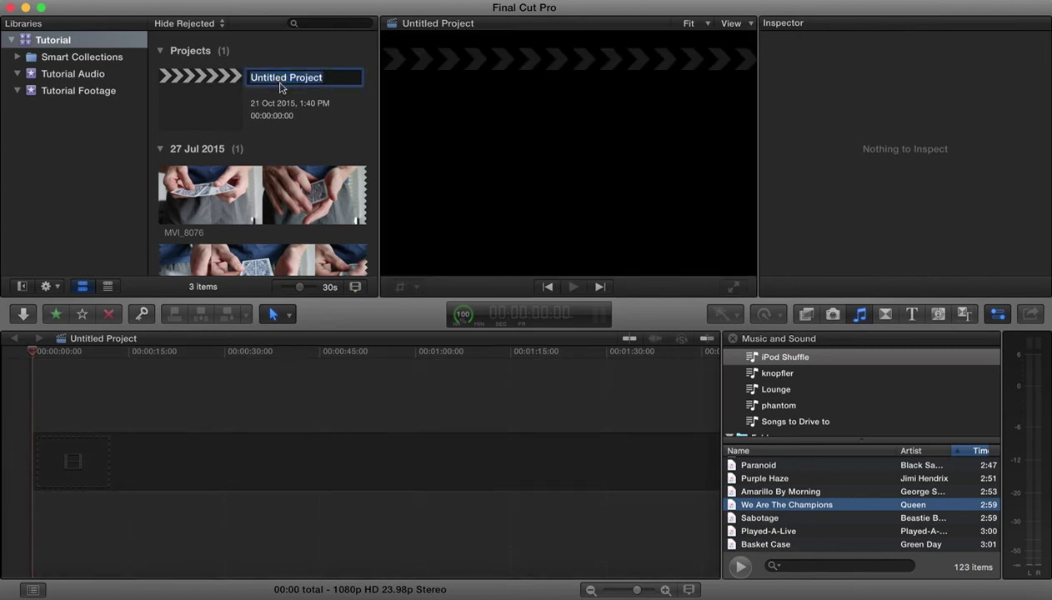
pyautogui.write('Tutorial Projec')
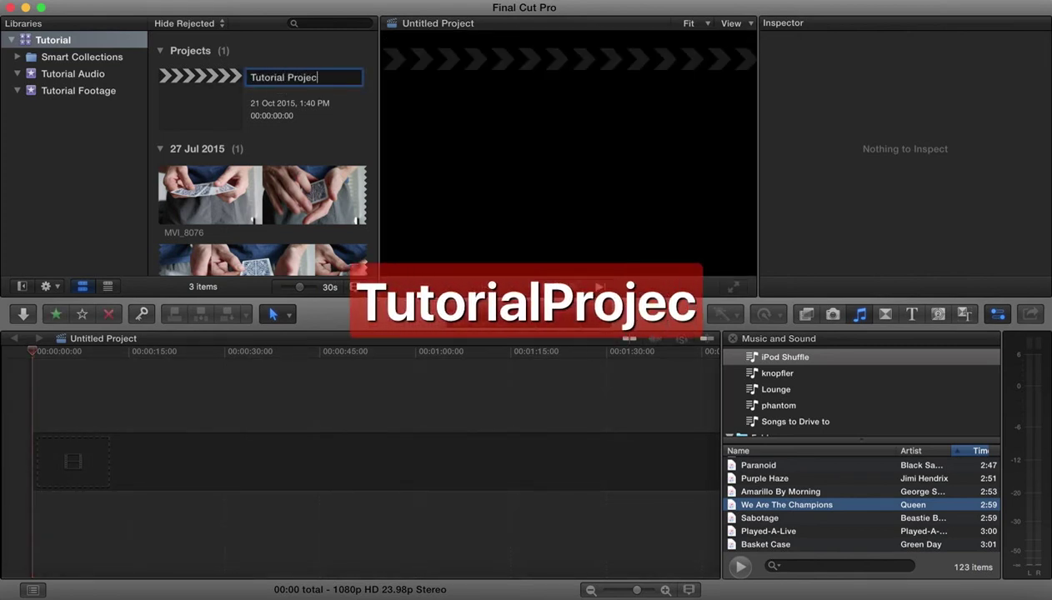
pyautogui.write('t')
pyautogui.press('Return')
# Step: Drag MVI_8076 from Tutorial Footage into the timeline, giving the project a 02:18:07 length
pyautogui.click(40, 41)
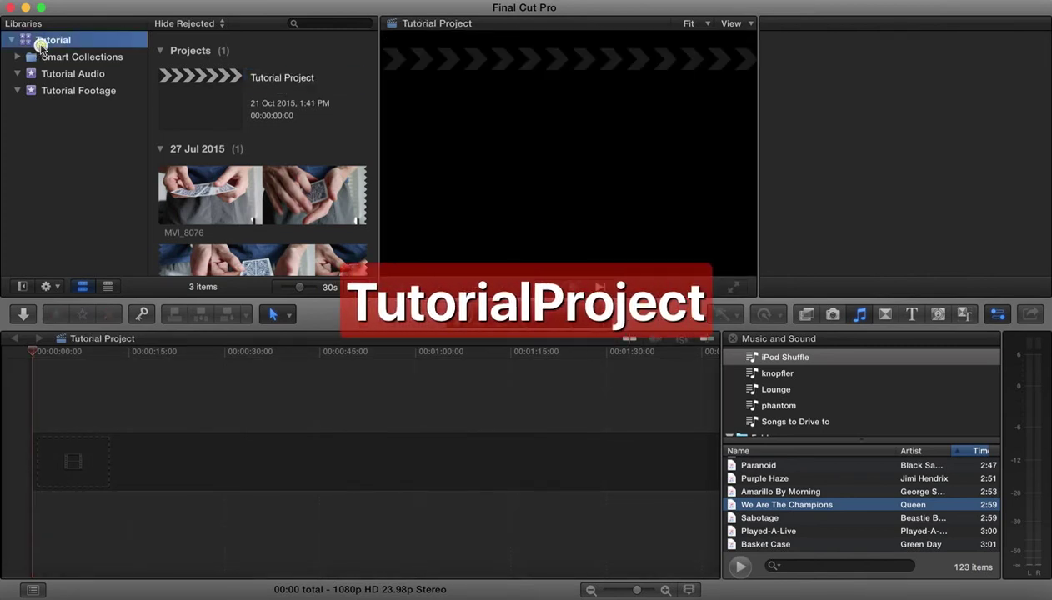
pyautogui.click(42, 74)
pyautogui.scroll(-2, 217, 78)
pyautogui.click(58, 90)
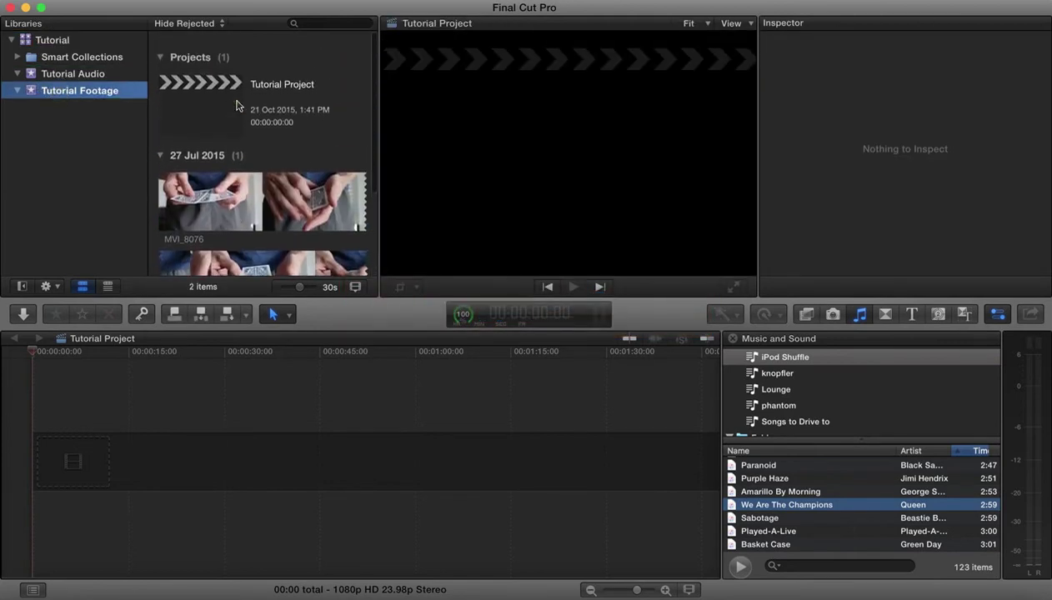
pyautogui.click(202, 103)
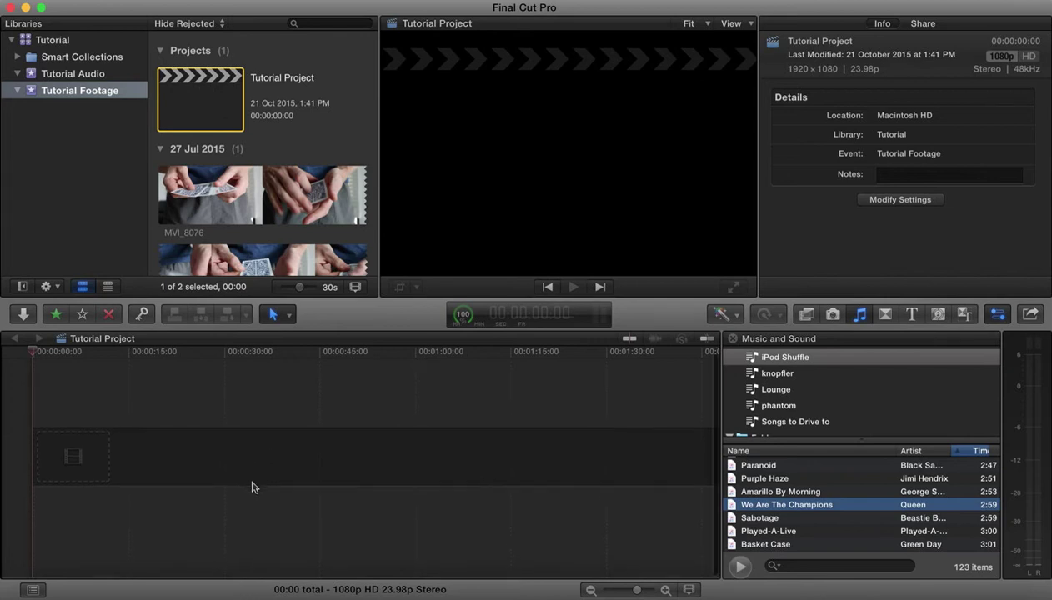
pyautogui.scroll(2, 255, 488)
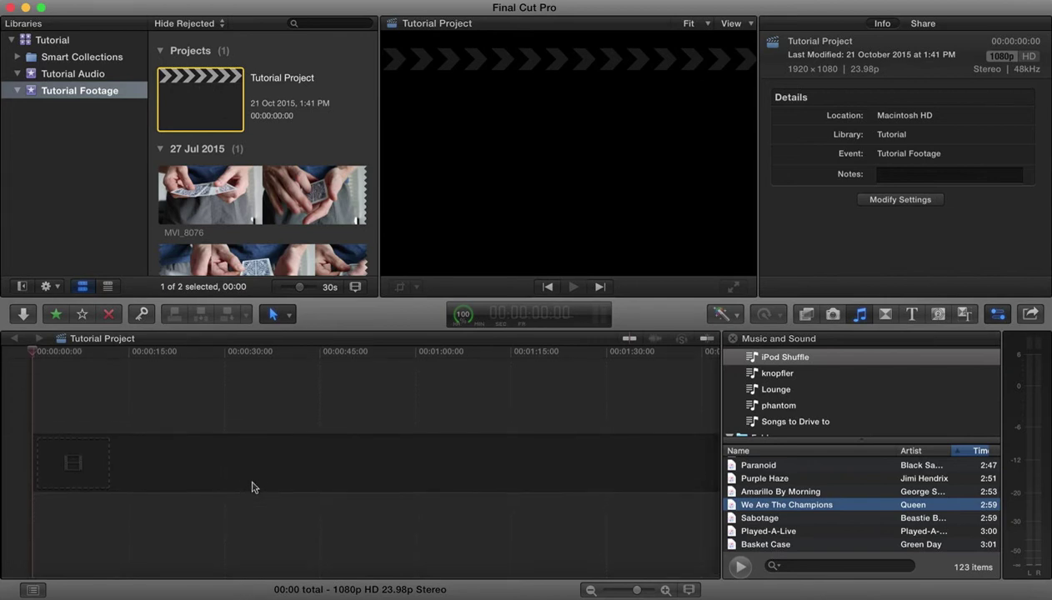
pyautogui.click(176, 198)
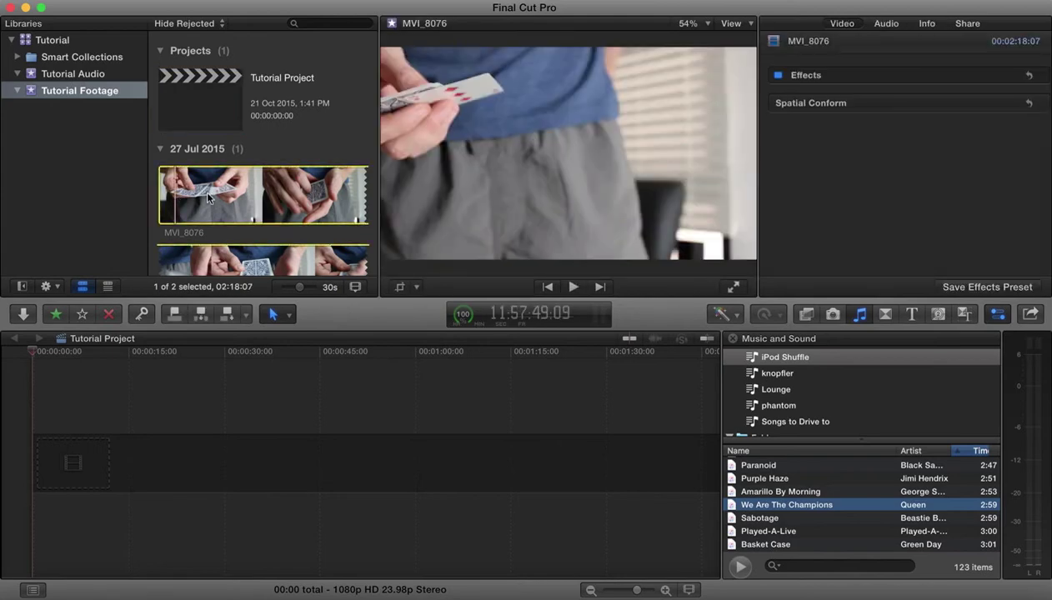
pyautogui.moveTo(204, 190); pyautogui.dragTo(38, 460)
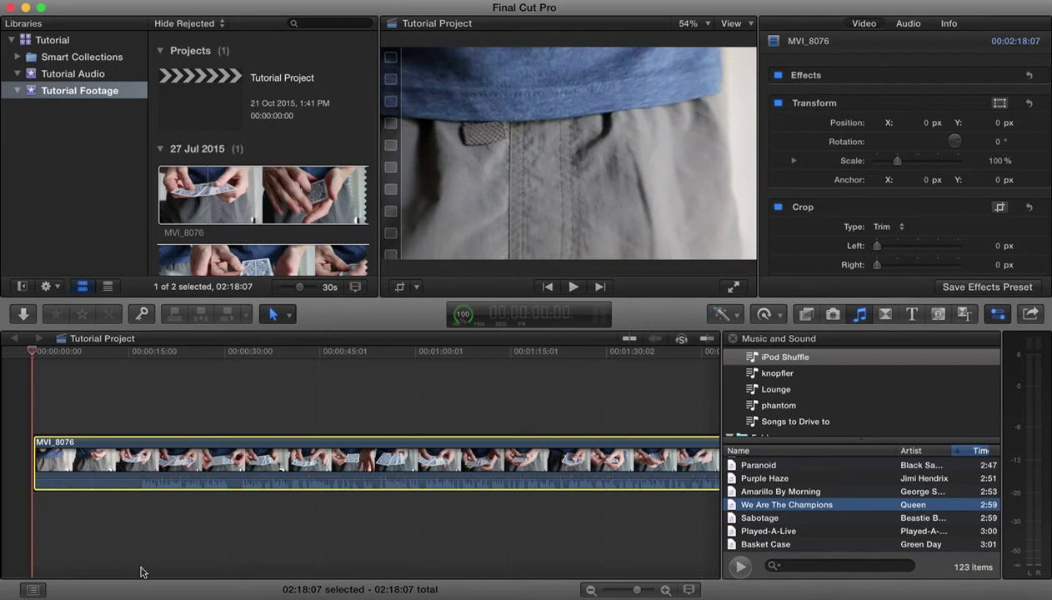
# Step: Place We Are The Champions from Tutorial Audio beneath the video in the timeline
pyautogui.click(70, 74)
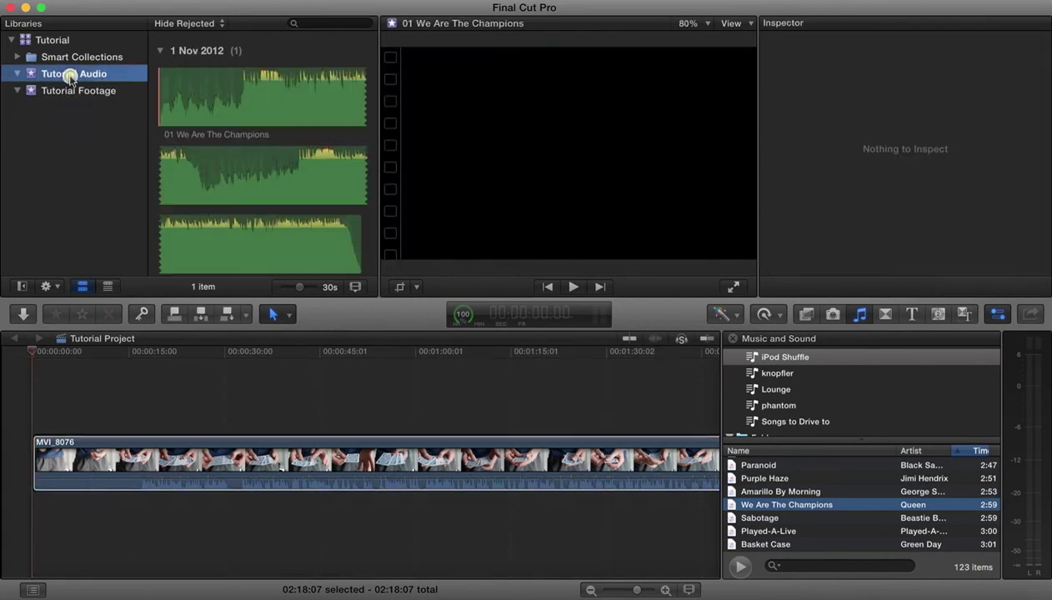
pyautogui.click(185, 108)
pyautogui.moveTo(207, 99); pyautogui.dragTo(152, 525)
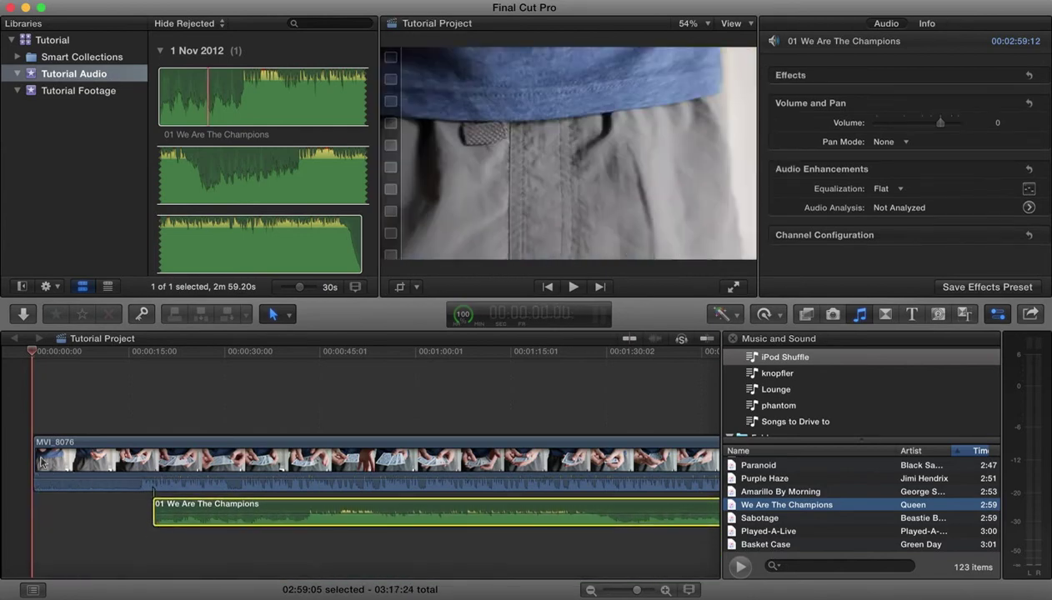
# Step: Trim about 16 seconds off the video's start and pull the song's end back to the video's end
pyautogui.moveTo(37, 454); pyautogui.dragTo(139, 451)
pyautogui.hscroll(10, 240, 433)
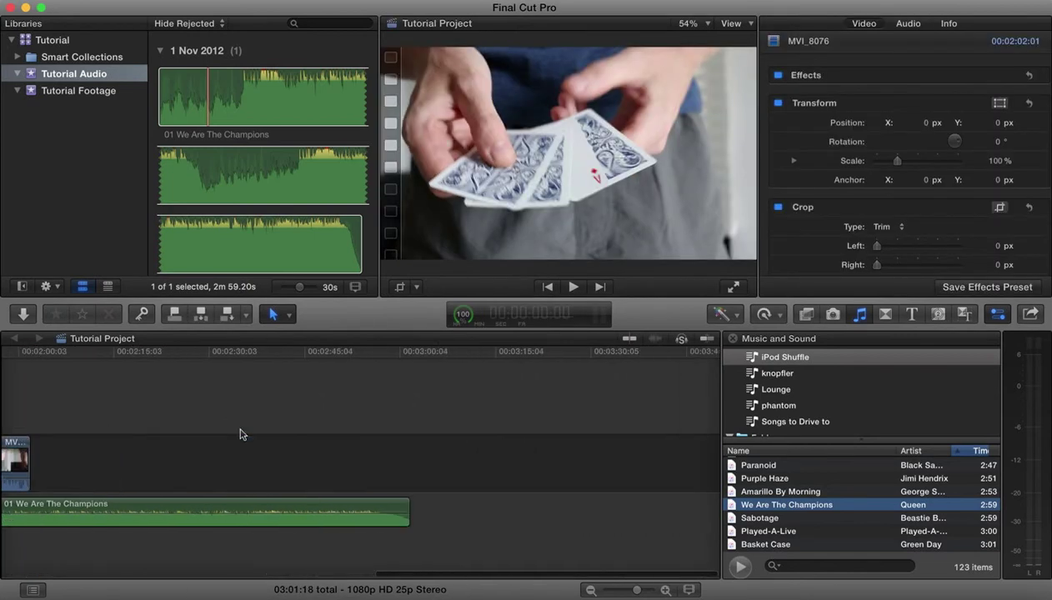
pyautogui.hscroll(-10, 240, 434)
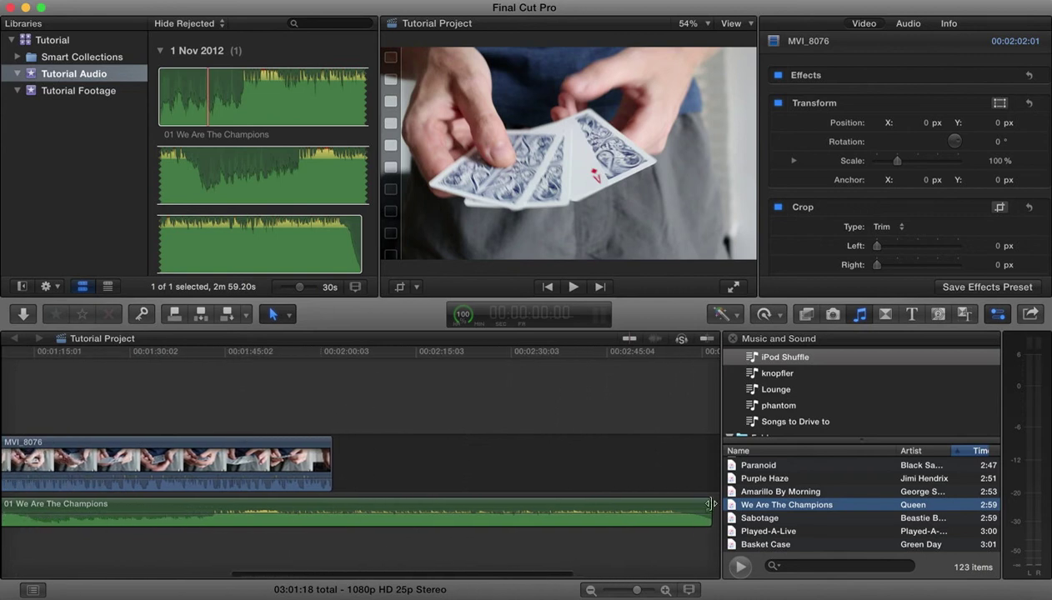
pyautogui.moveTo(711, 502); pyautogui.dragTo(331, 497)
pyautogui.click(411, 511)
pyautogui.click(630, 340)
pyautogui.moveTo(329, 506)
pyautogui.mouseDown()
pyautogui.moveTo(371, 507)
pyautogui.moveTo(325, 507)
pyautogui.moveTo(341, 507)
pyautogui.mouseUp()
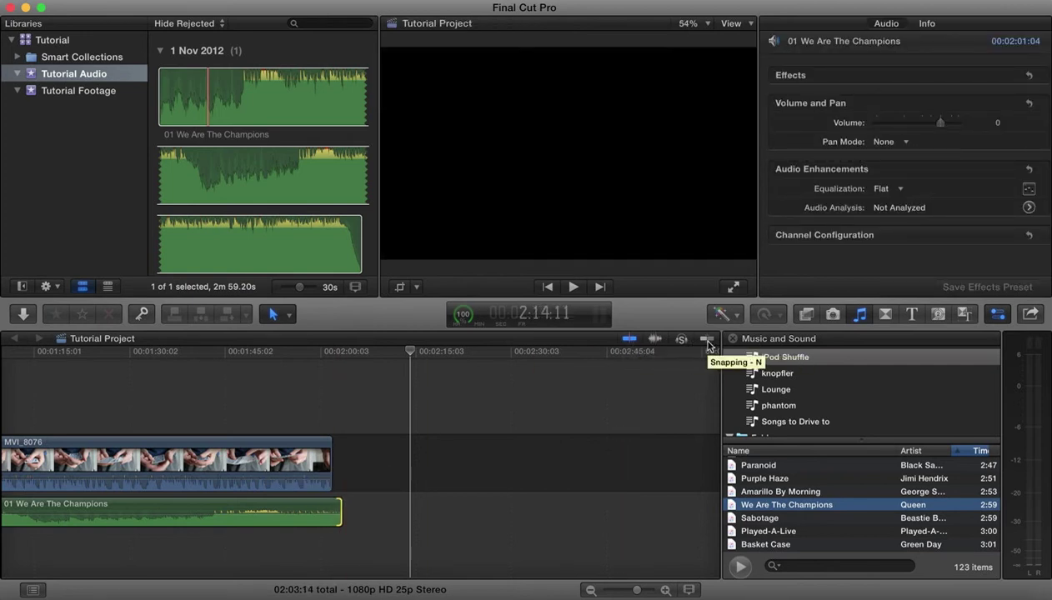
# Step: Turn on snapping and shorten the song's end by about 13 seconds
pyautogui.click(629, 339)
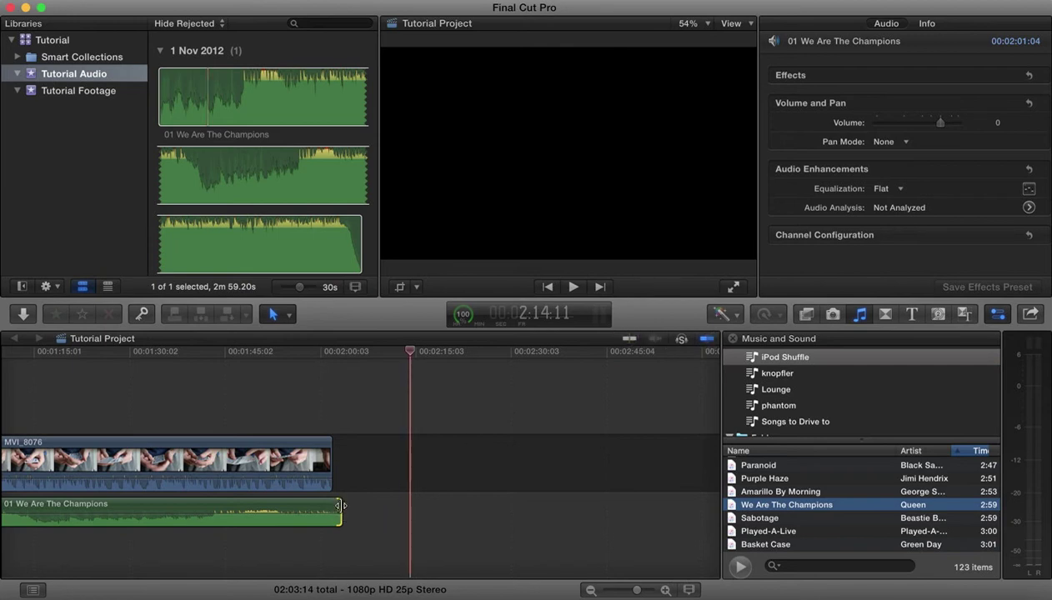
pyautogui.moveTo(338, 505)
pyautogui.mouseDown()
pyautogui.moveTo(307, 506)
pyautogui.moveTo(330, 507)
pyautogui.mouseUp()
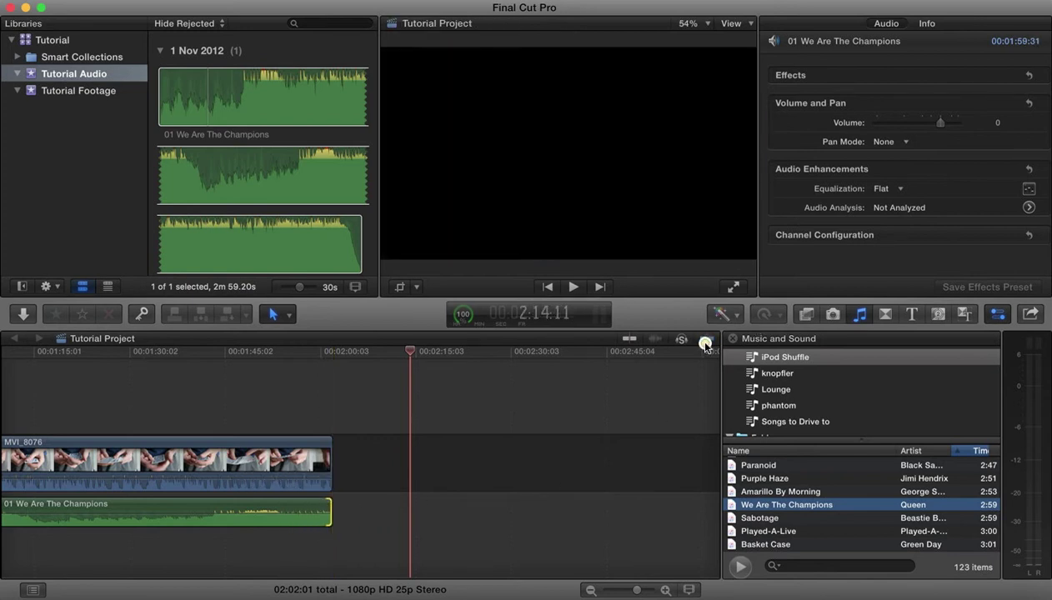
pyautogui.moveTo(330, 507)
pyautogui.mouseDown()
pyautogui.moveTo(354, 506)
pyautogui.moveTo(304, 506)
pyautogui.moveTo(358, 506)
pyautogui.moveTo(302, 505)
pyautogui.moveTo(329, 505)
pyautogui.mouseUp()
# Step: Trim a little more off the video's start and slide the song left to start with it
pyautogui.hscroll(-10, 53, 510)
pyautogui.moveTo(49, 506); pyautogui.dragTo(22, 508)
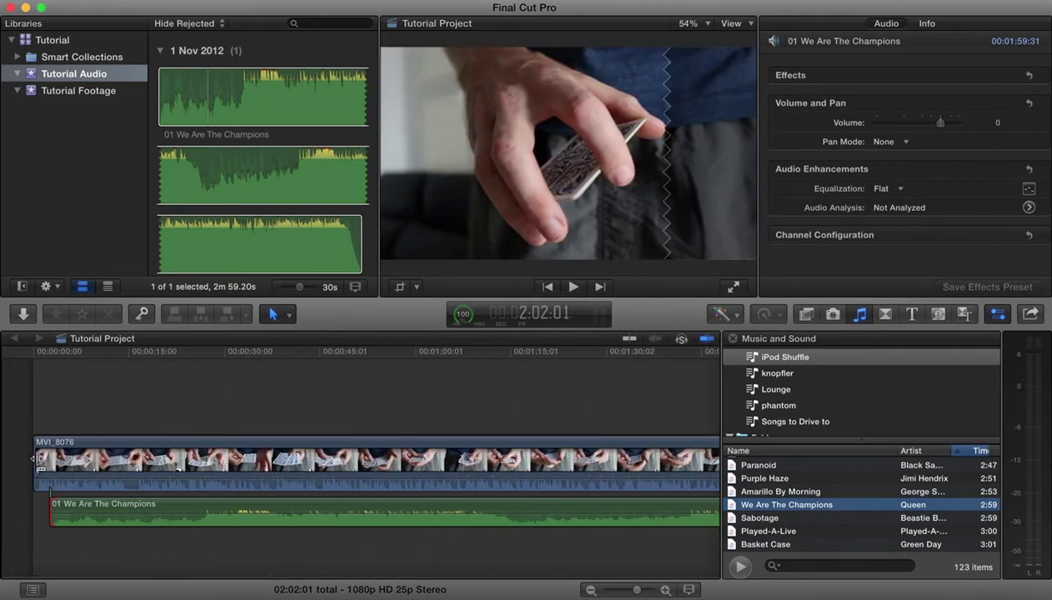
pyautogui.moveTo(35, 459)
pyautogui.mouseDown()
pyautogui.moveTo(51, 458)
pyautogui.moveTo(26, 459)
pyautogui.mouseUp()
pyautogui.moveTo(127, 510); pyautogui.dragTo(79, 510)
# Step: Review the edit, placing the playhead near 52 seconds and inspecting the video and song clips
pyautogui.hscroll(10, 200, 492)
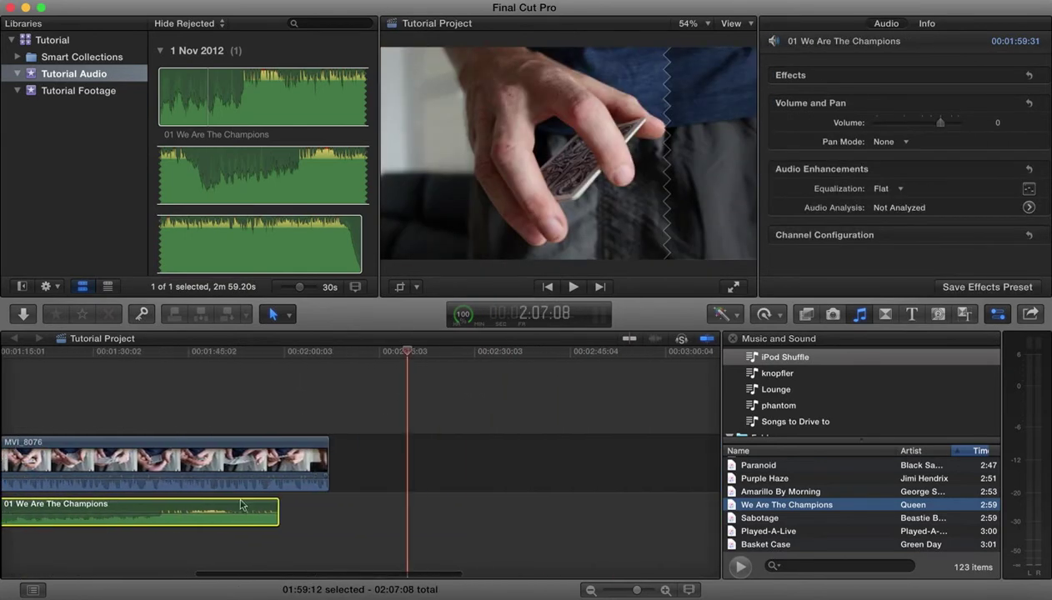
pyautogui.hscroll(-10, 307, 411)
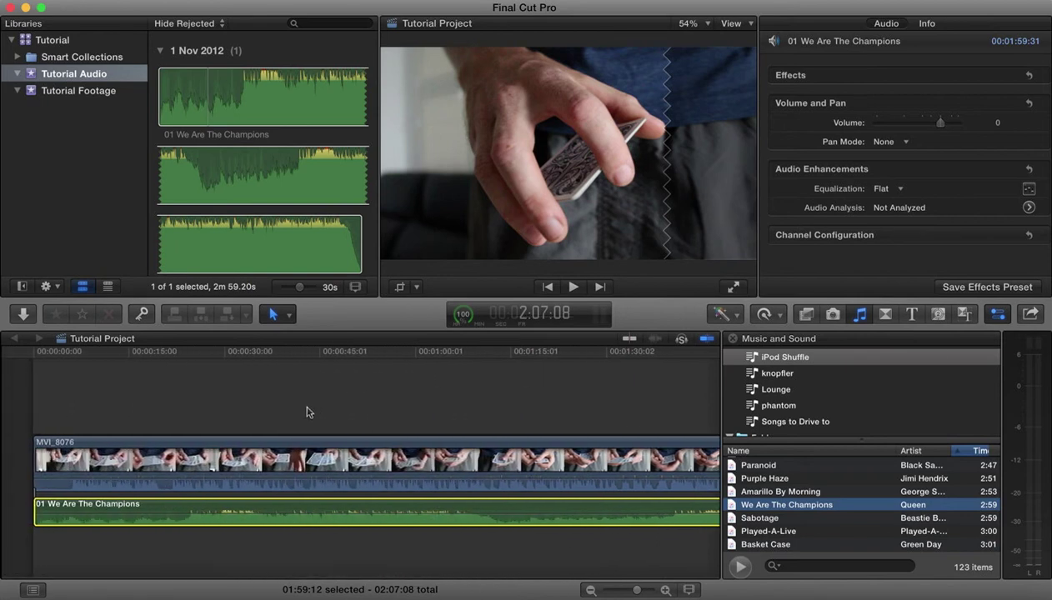
pyautogui.click(364, 402)
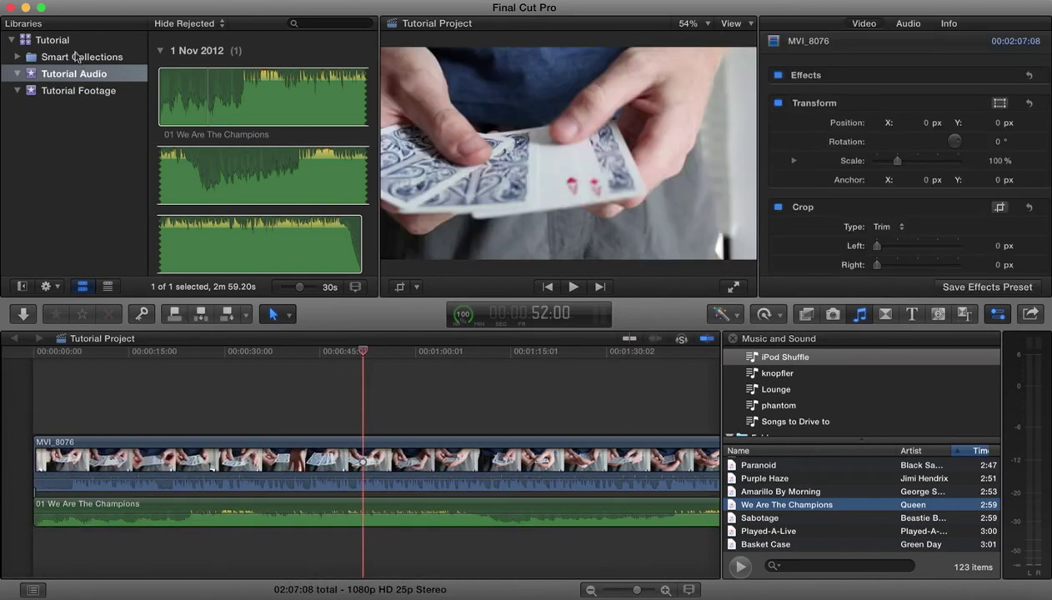
pyautogui.click(165, 453)
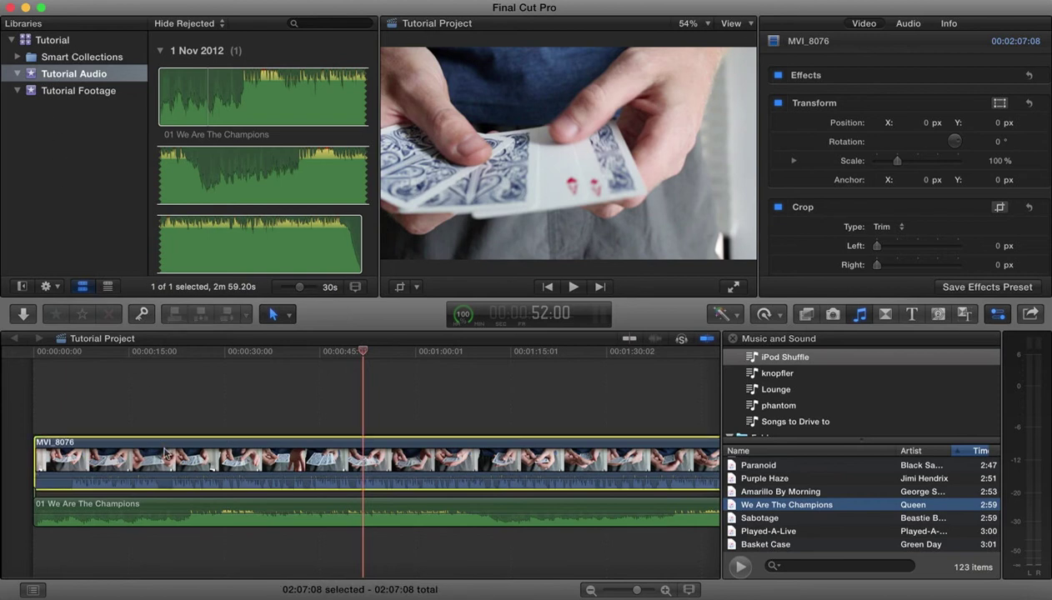
pyautogui.click(166, 511)
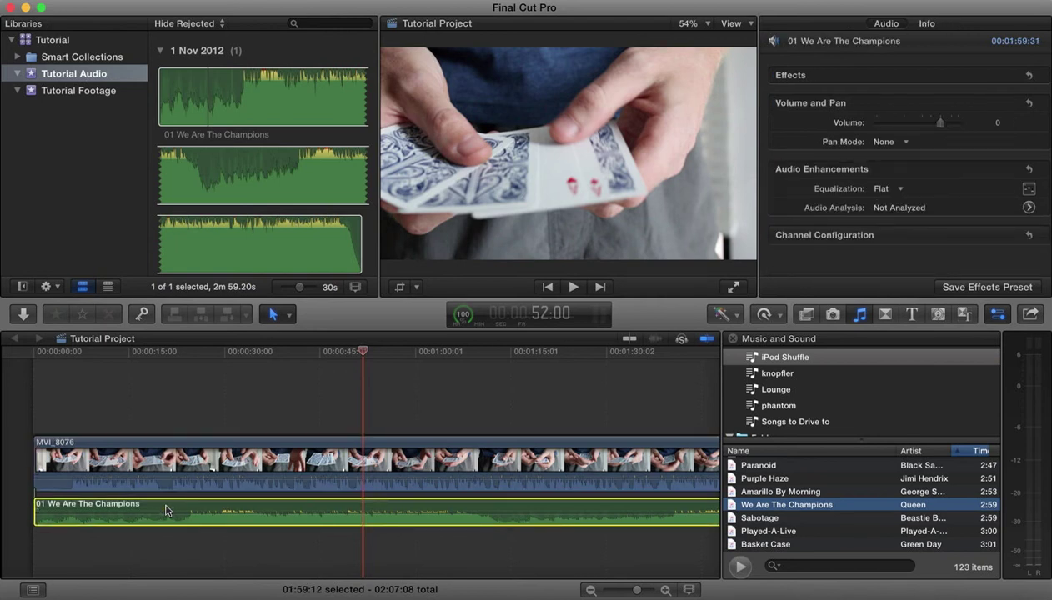
pyautogui.click(235, 403)
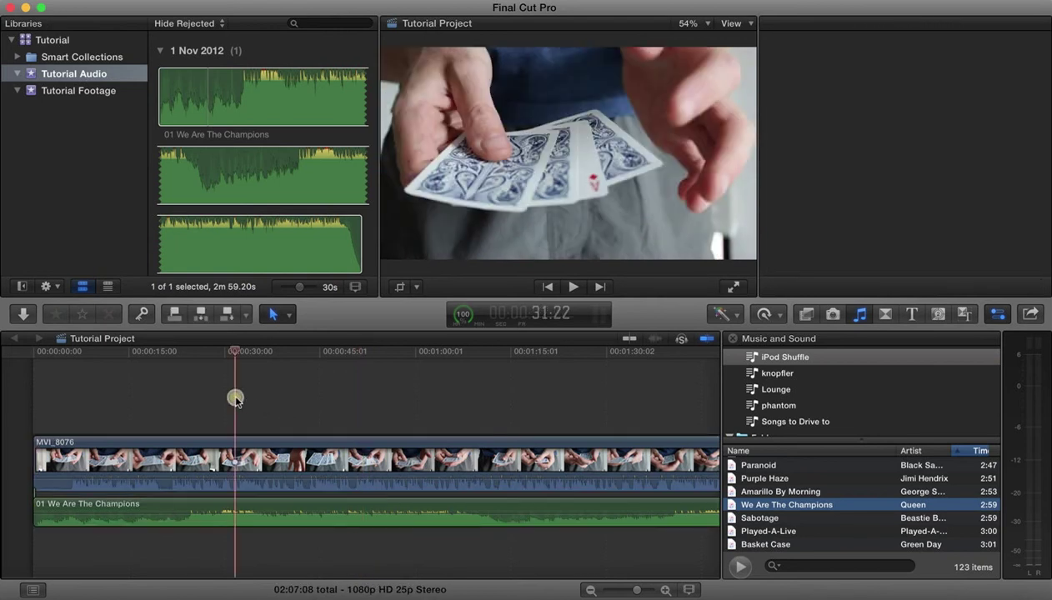
# Step: Browse the title categories, settle on the 3D titles, and preview the Basic 3D title
pyautogui.click(914, 314)
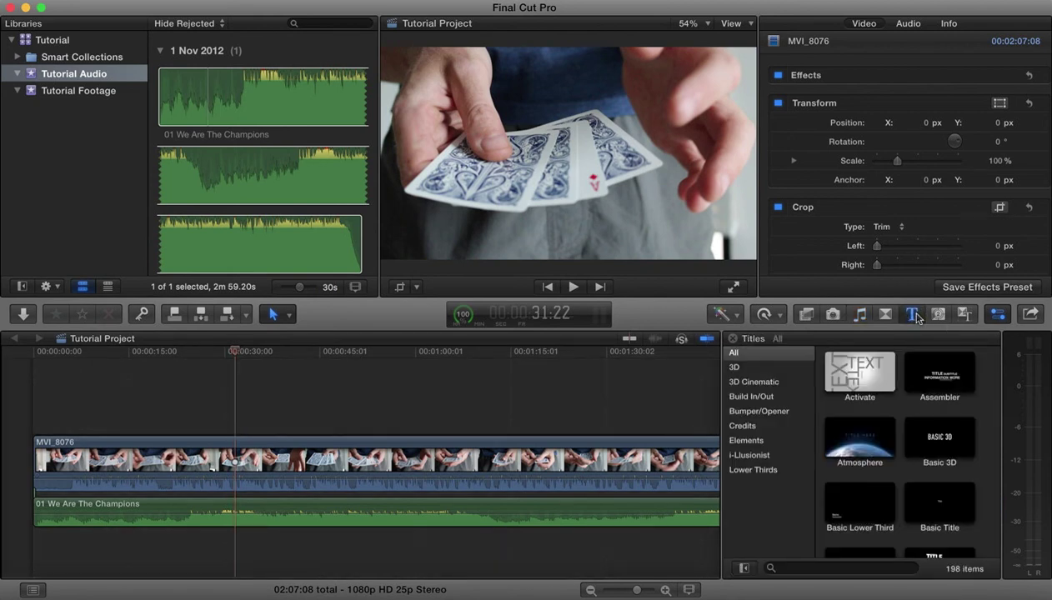
pyautogui.click(744, 369)
pyautogui.click(746, 383)
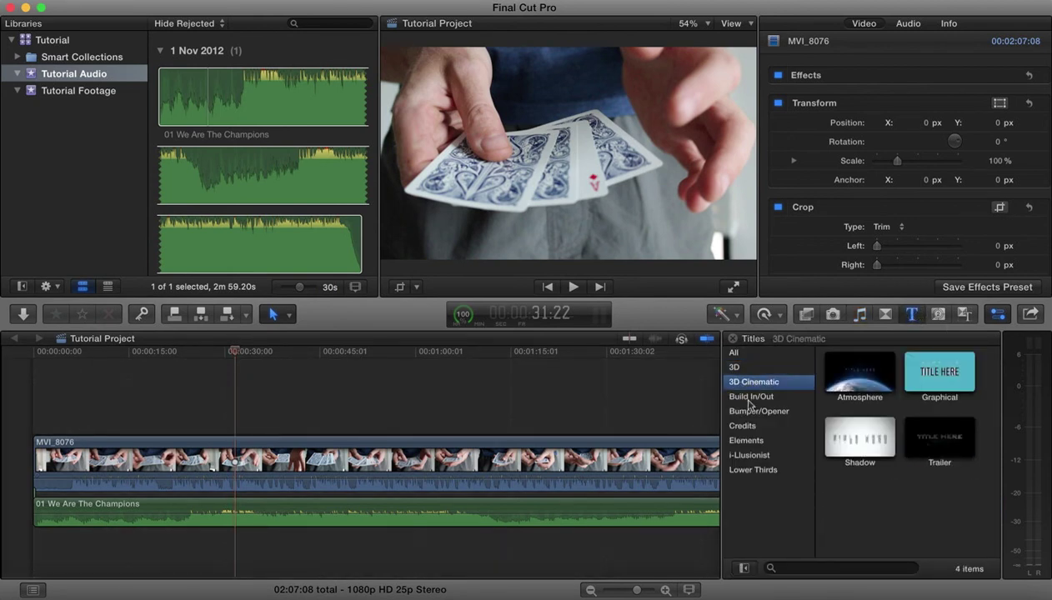
pyautogui.click(750, 398)
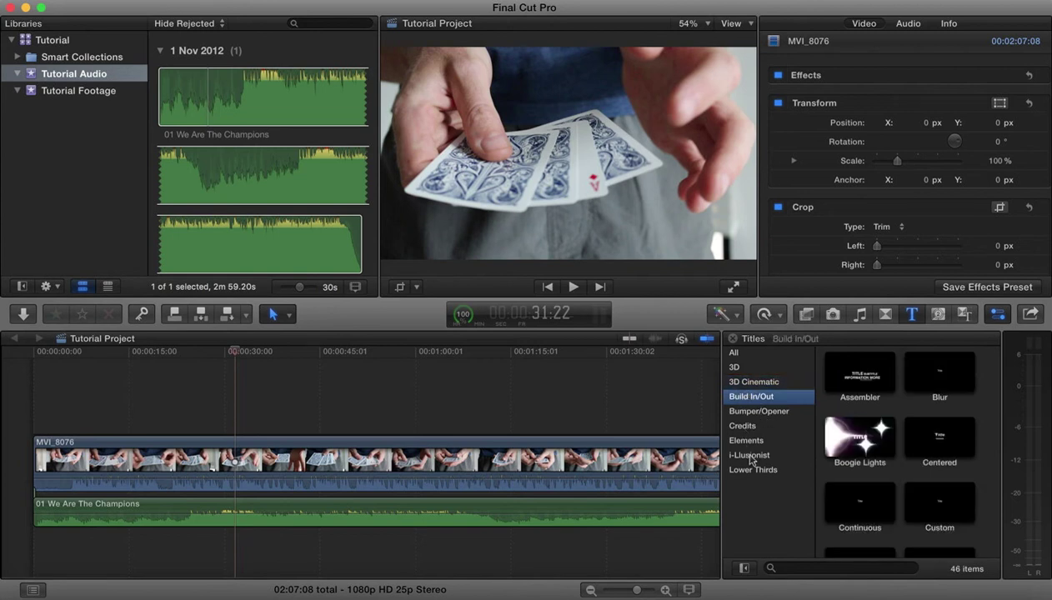
pyautogui.click(737, 367)
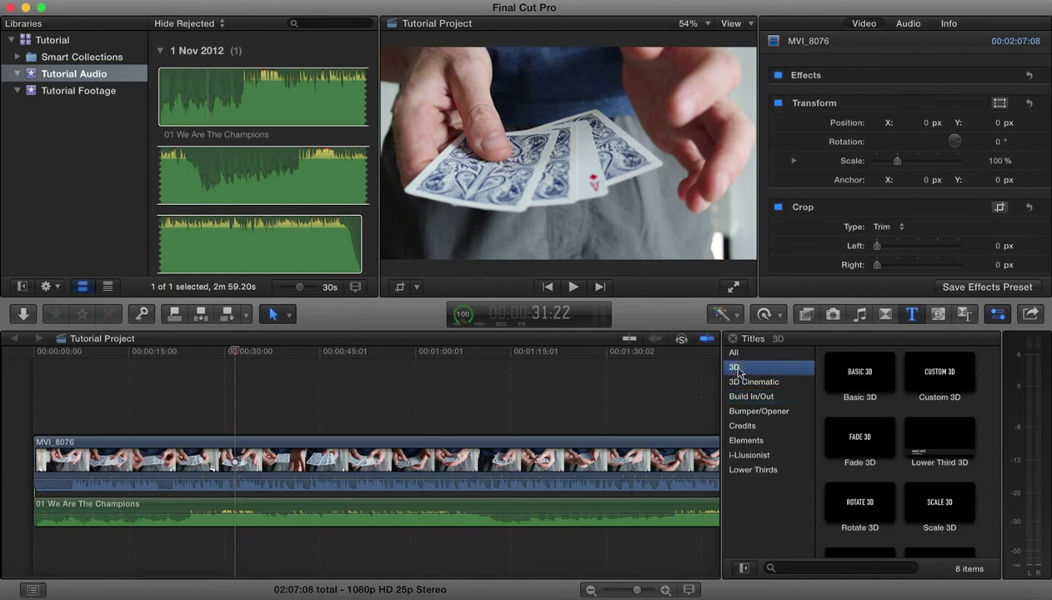
pyautogui.click(863, 377)
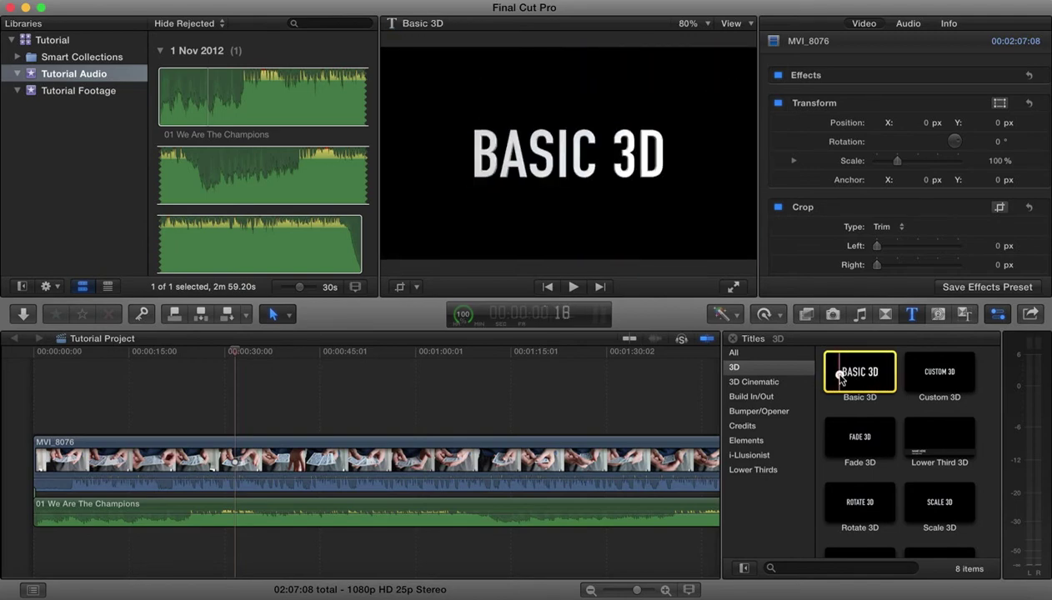
# Step: Place the Basic 3D title at the timeline start above the video and play it back
pyautogui.moveTo(840, 380); pyautogui.dragTo(28, 409)
pyautogui.moveTo(234, 353); pyautogui.dragTo(28, 359)
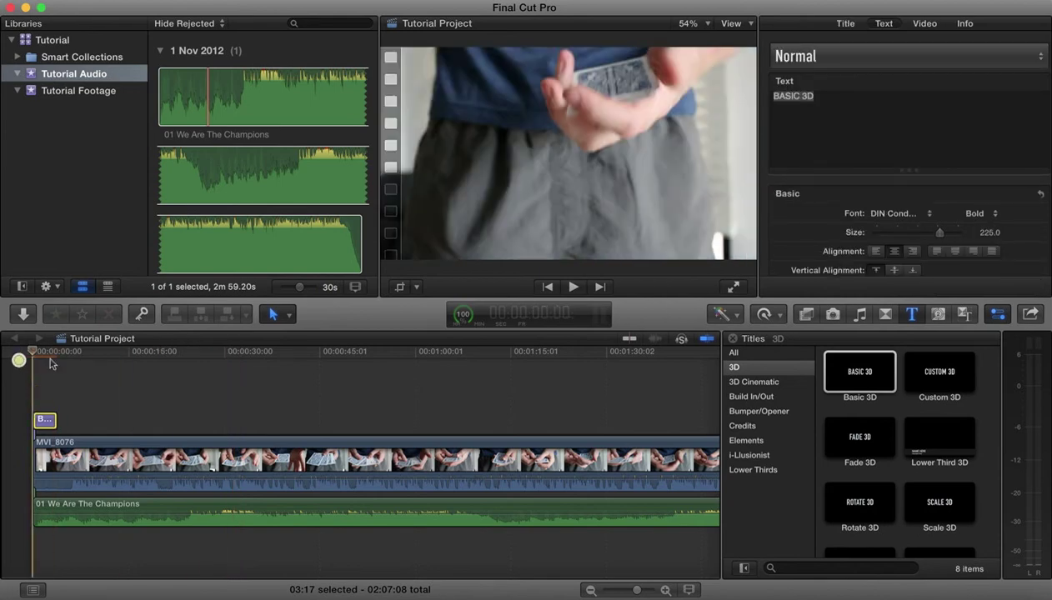
pyautogui.click(575, 289)
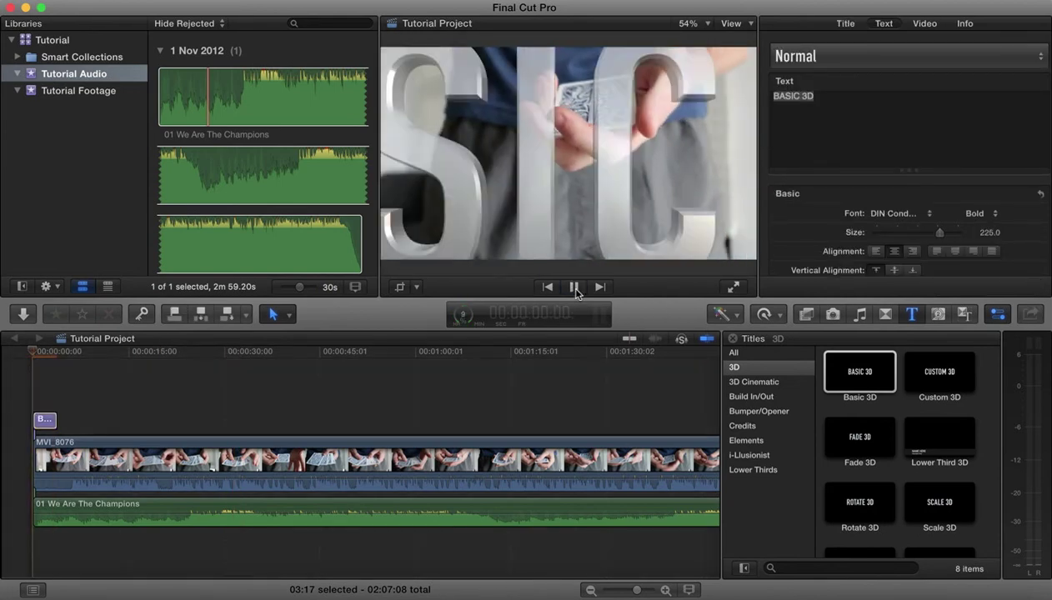
pyautogui.click(576, 289)
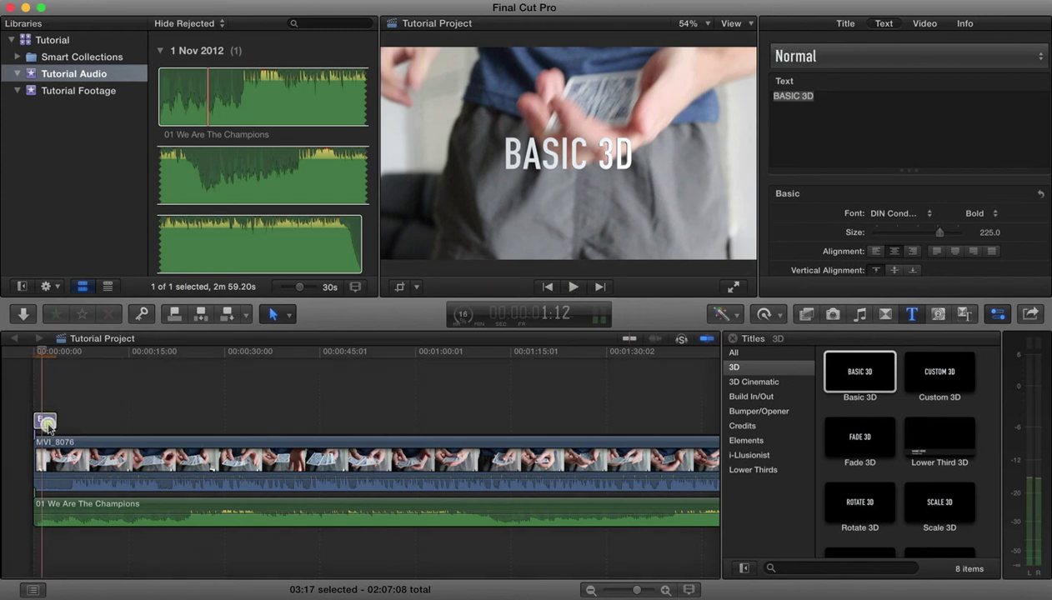
# Step: Replace the title text BASIC 3D with 'Tutorial' and shift the song to start after it
pyautogui.click(800, 96)
pyautogui.press('super+a')
pyautogui.write('Tutorial')
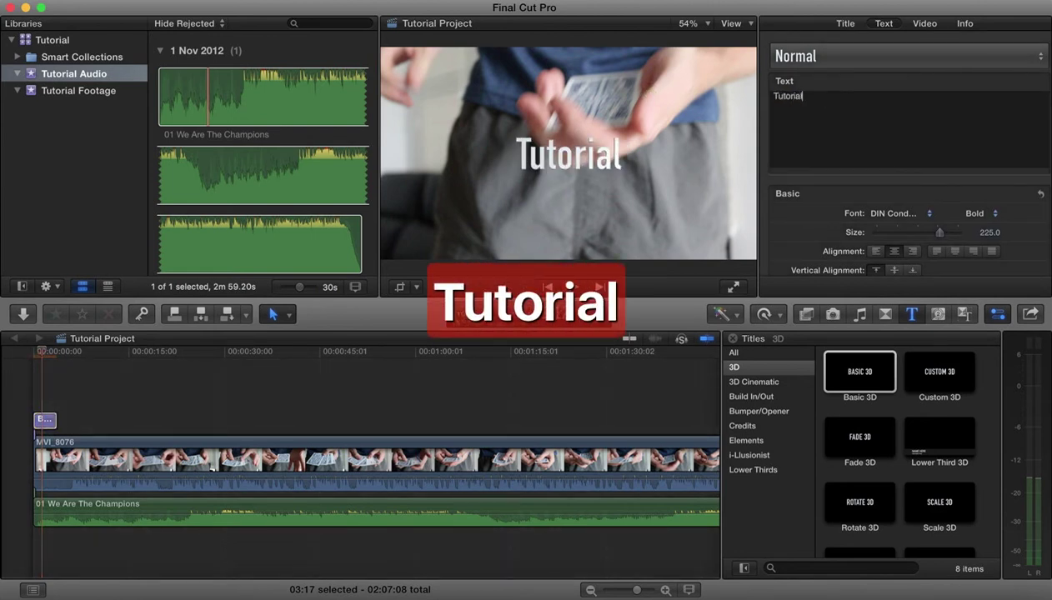
pyautogui.click(41, 354)
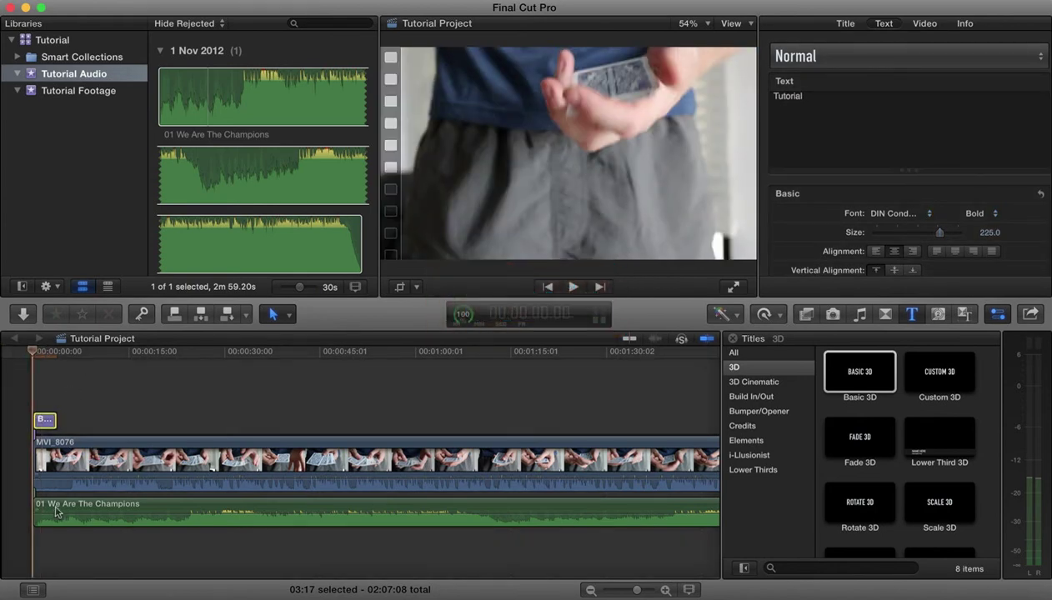
pyautogui.moveTo(56, 512); pyautogui.dragTo(77, 512)
# Step: Play the project to check that the song now begins after the Tutorial title
pyautogui.click(572, 287)
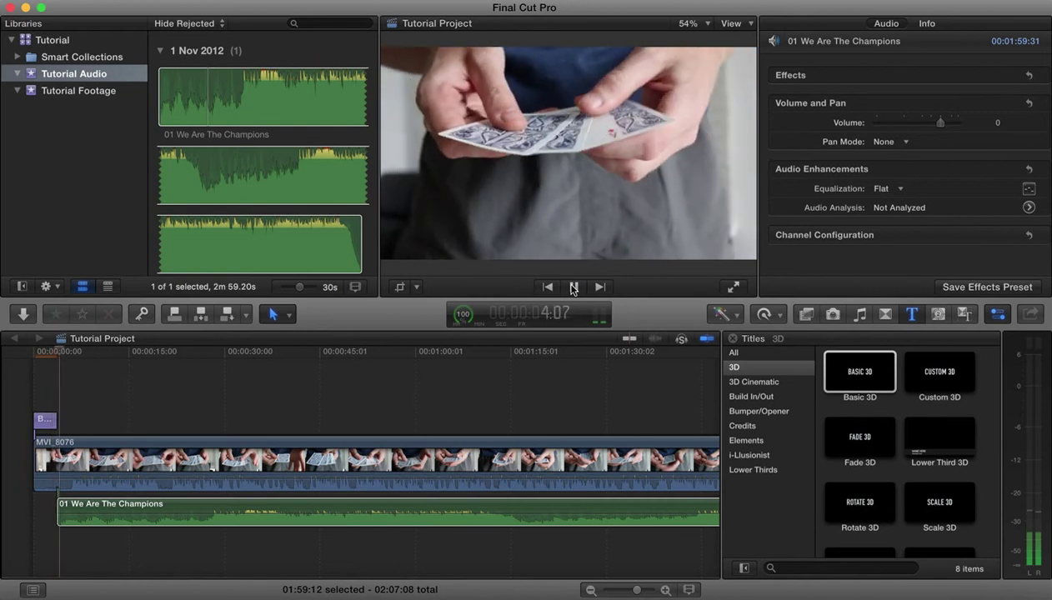
pyautogui.click(572, 288)
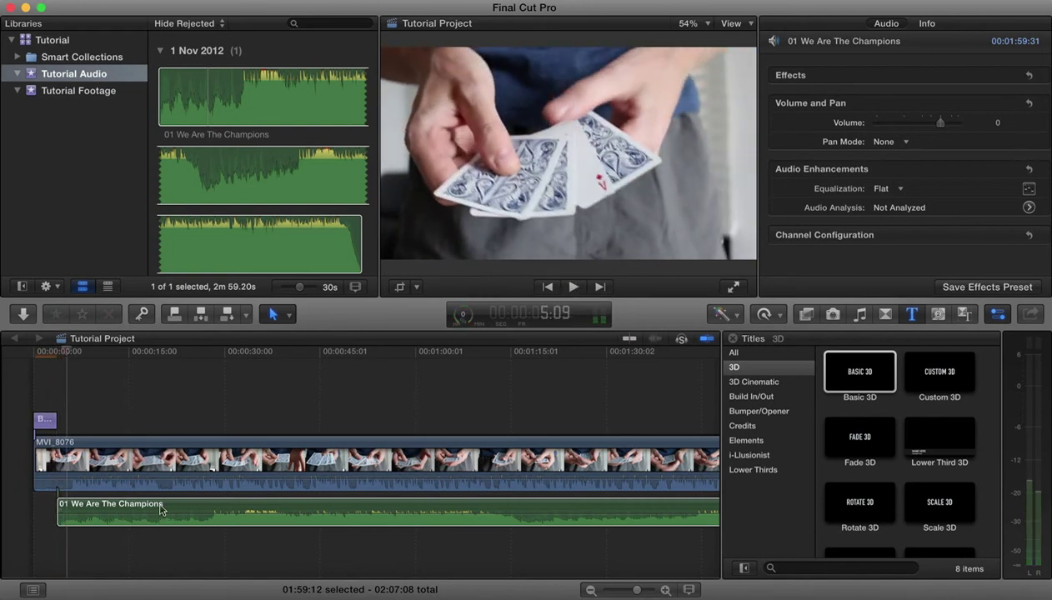
# Step: Browse the Elements and Bumper/Opener titles, preview Activate, then show the 3D Cinematic titles
pyautogui.scroll(-2, 941, 490)
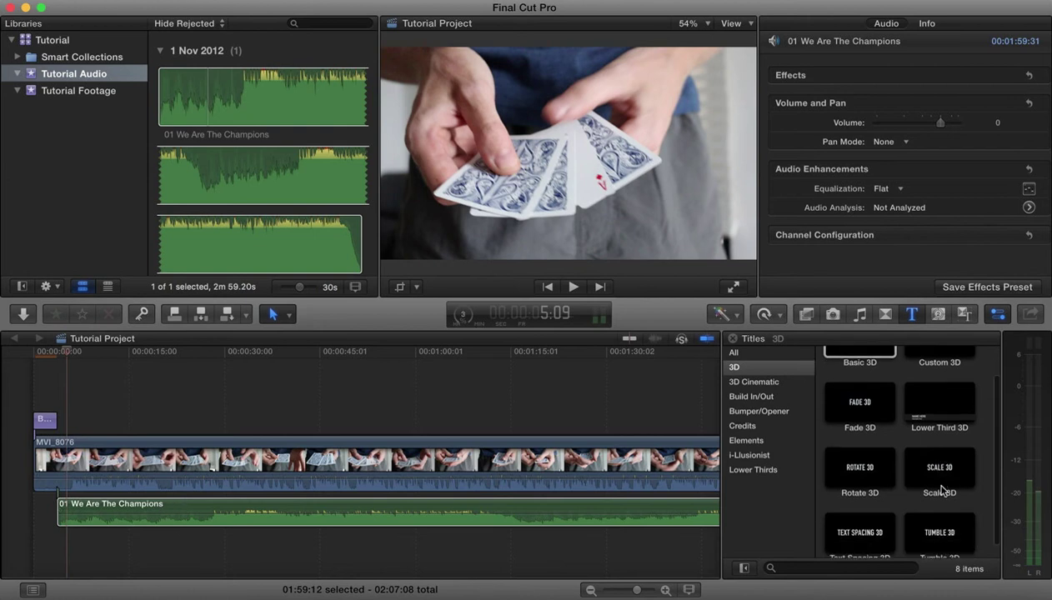
pyautogui.click(746, 441)
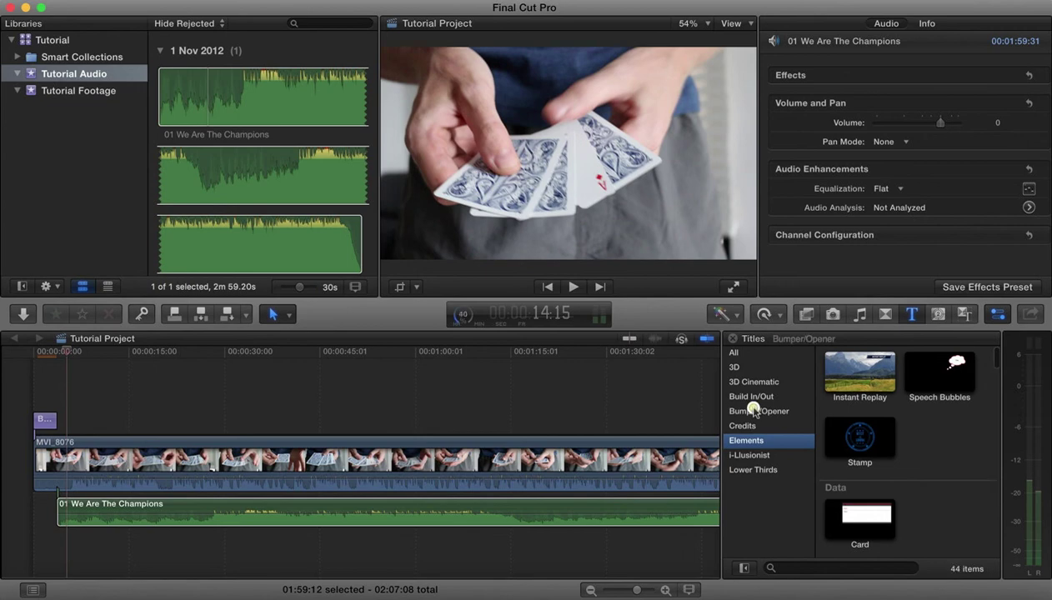
pyautogui.click(755, 412)
pyautogui.click(875, 367)
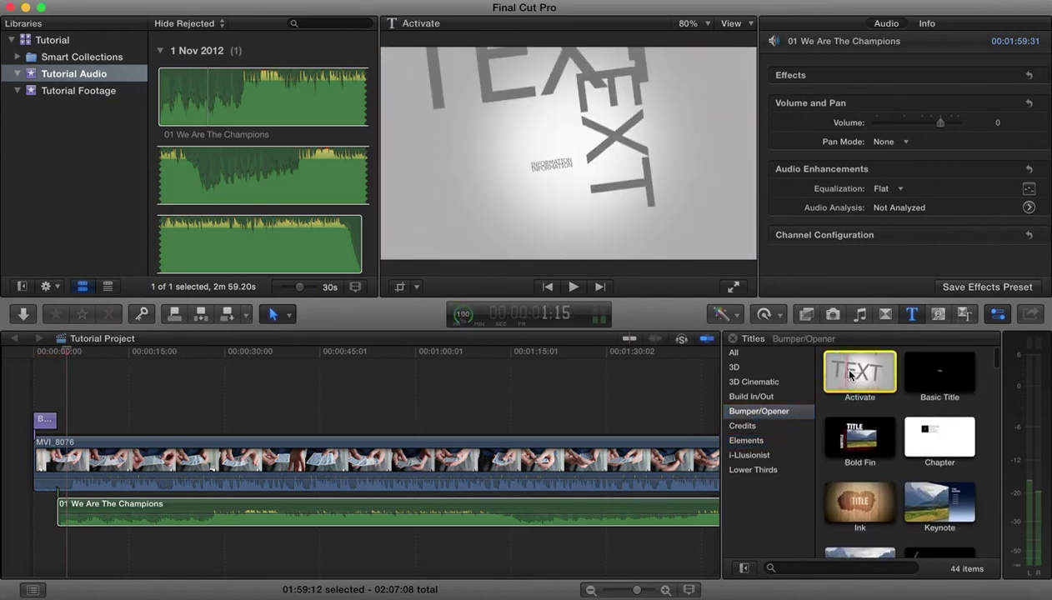
pyautogui.click(752, 381)
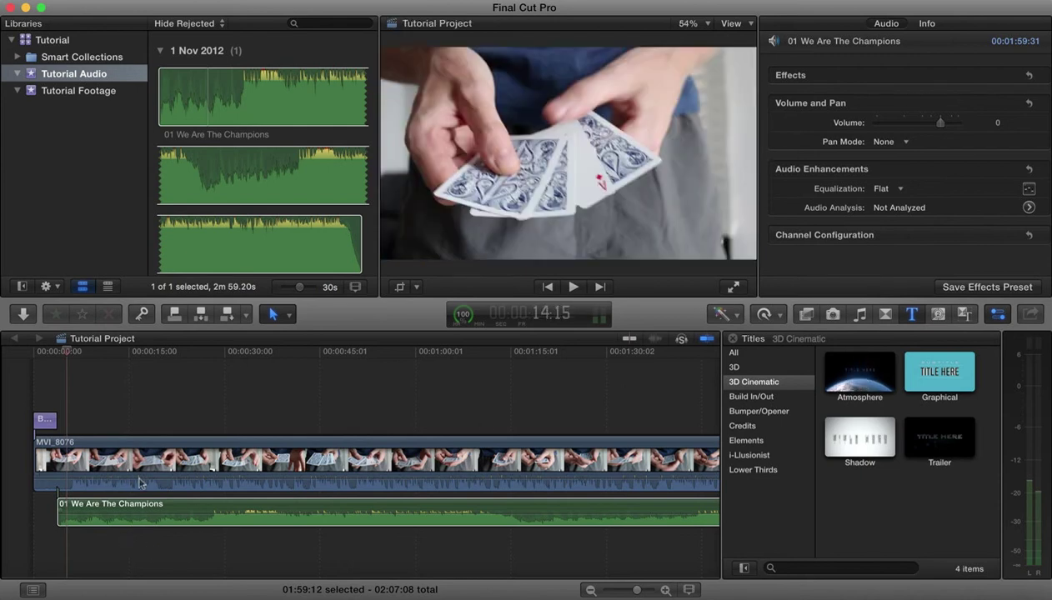
# Step: Detach the MVI_8076 video's audio into its own clip
pyautogui.click(107, 500)
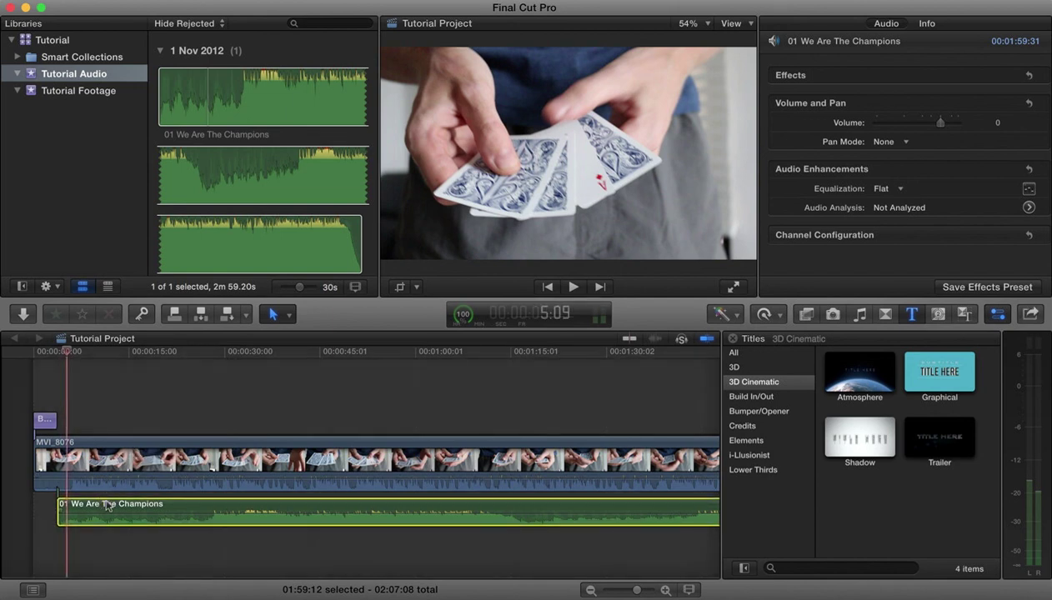
pyautogui.click(117, 454)
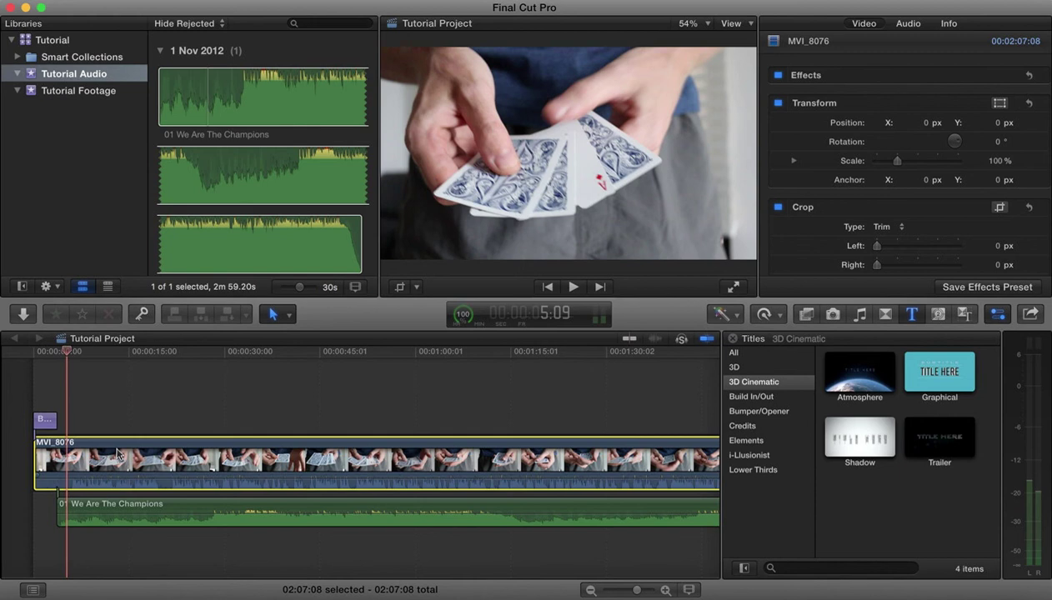
pyautogui.rightClick(118, 455)
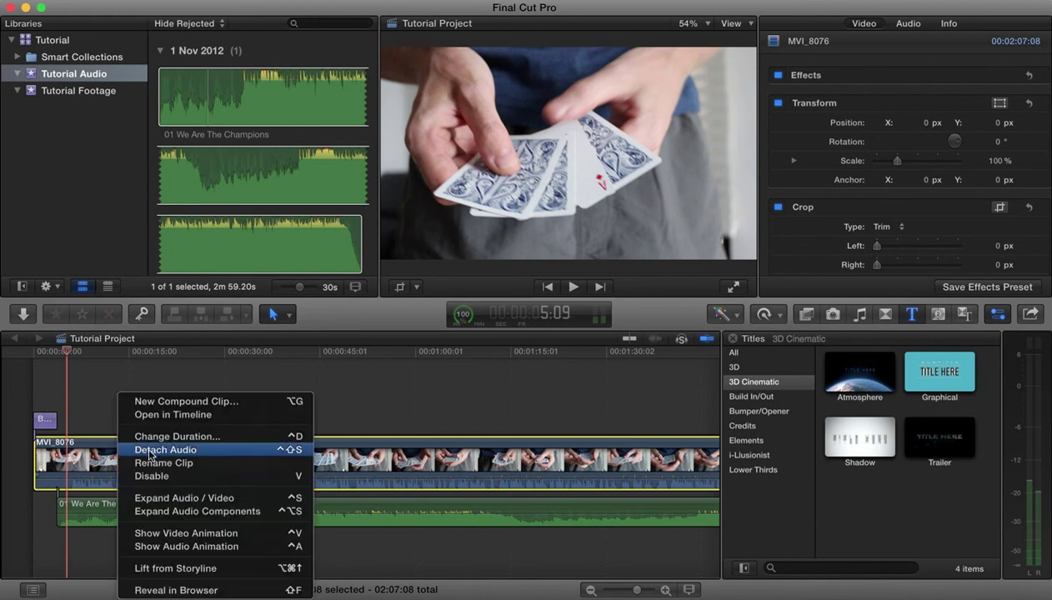
pyautogui.click(147, 450)
# Step: Delete the detached MVI_8076 audio, restoring the song after accidentally deleting it
pyautogui.click(160, 424)
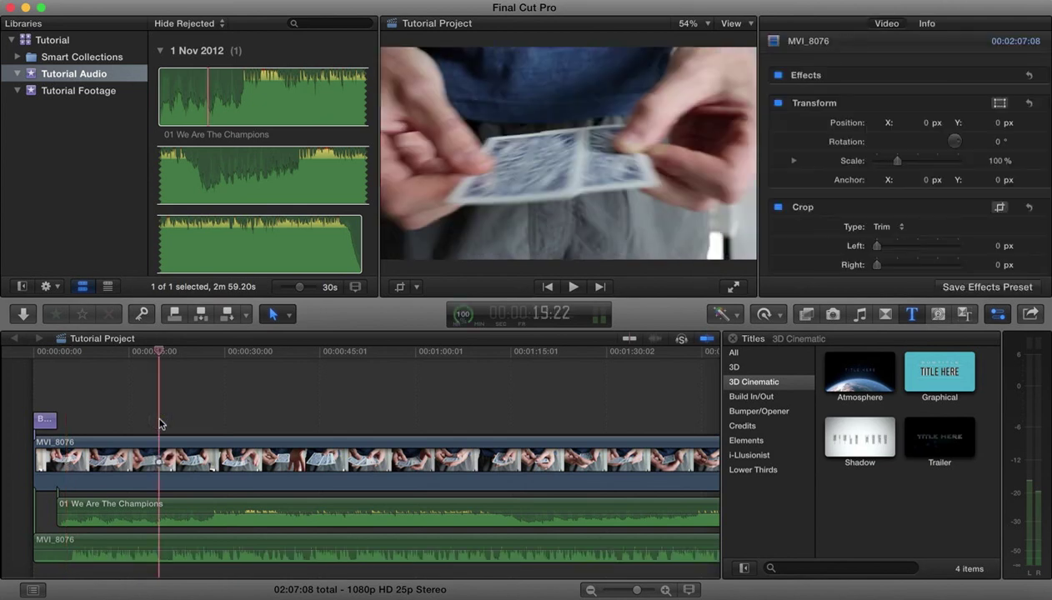
pyautogui.click(196, 509)
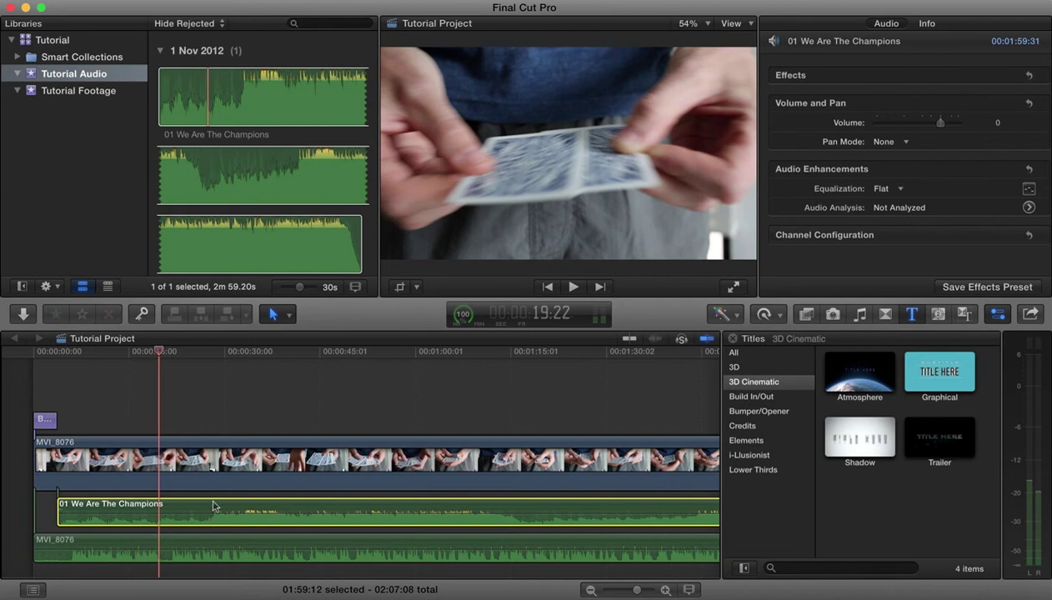
pyautogui.press('Delete')
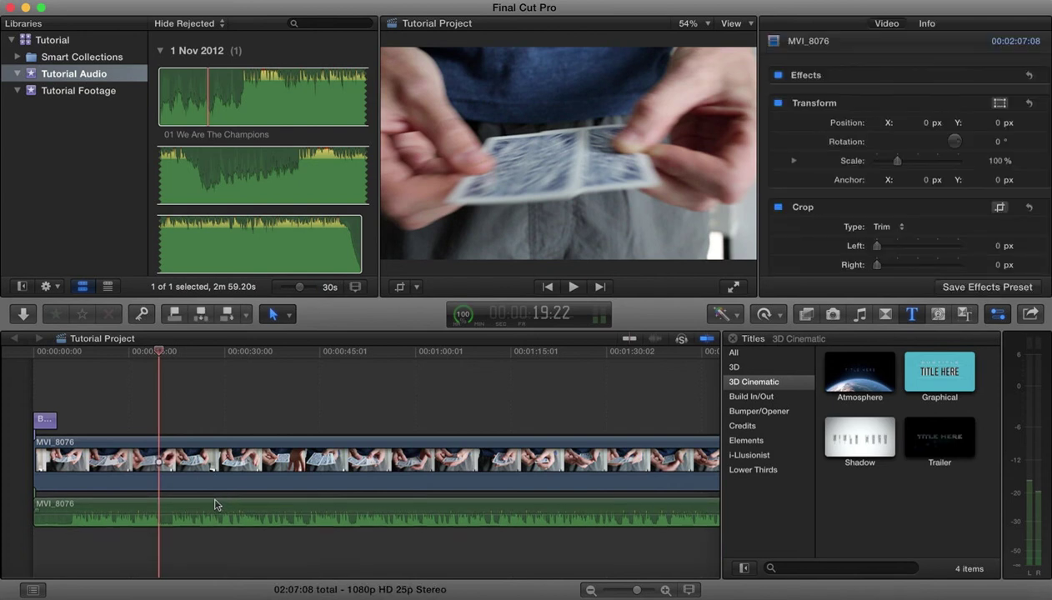
pyautogui.press('super+z')
pyautogui.click(190, 548)
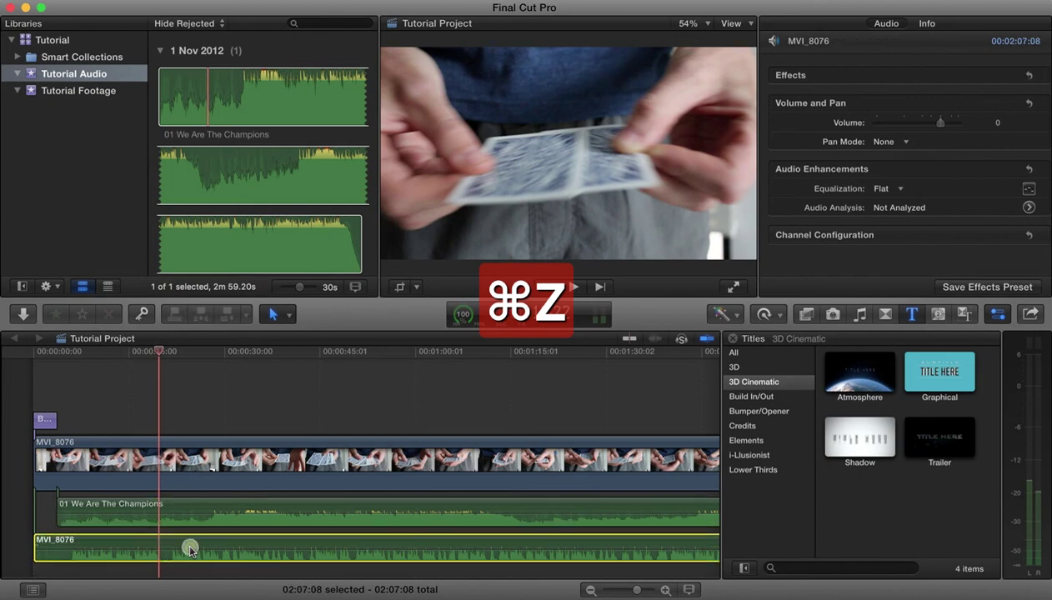
pyautogui.press('Delete')
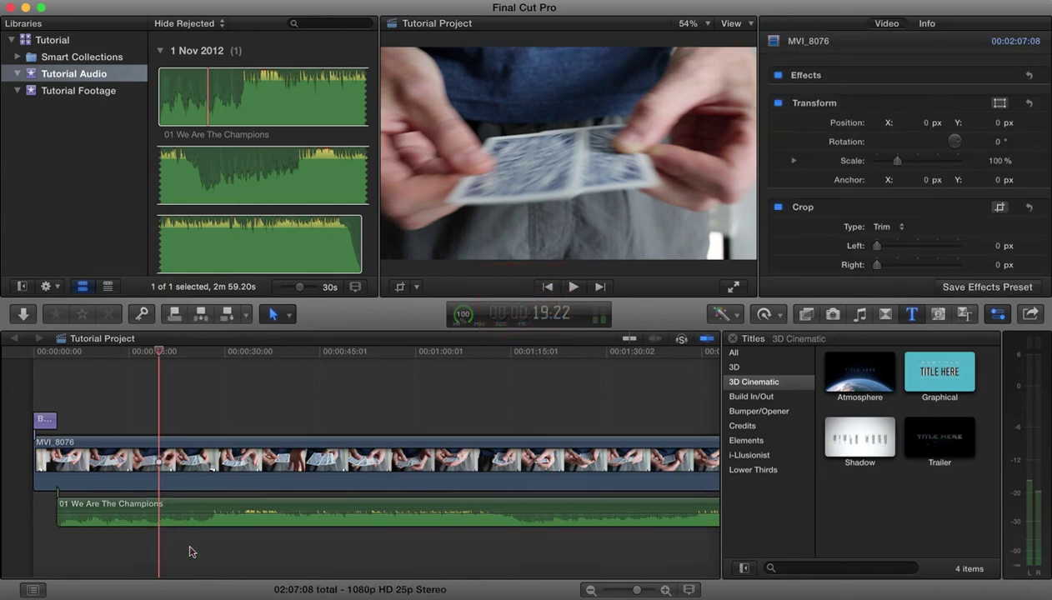
pyautogui.moveTo(157, 349); pyautogui.dragTo(55, 370)
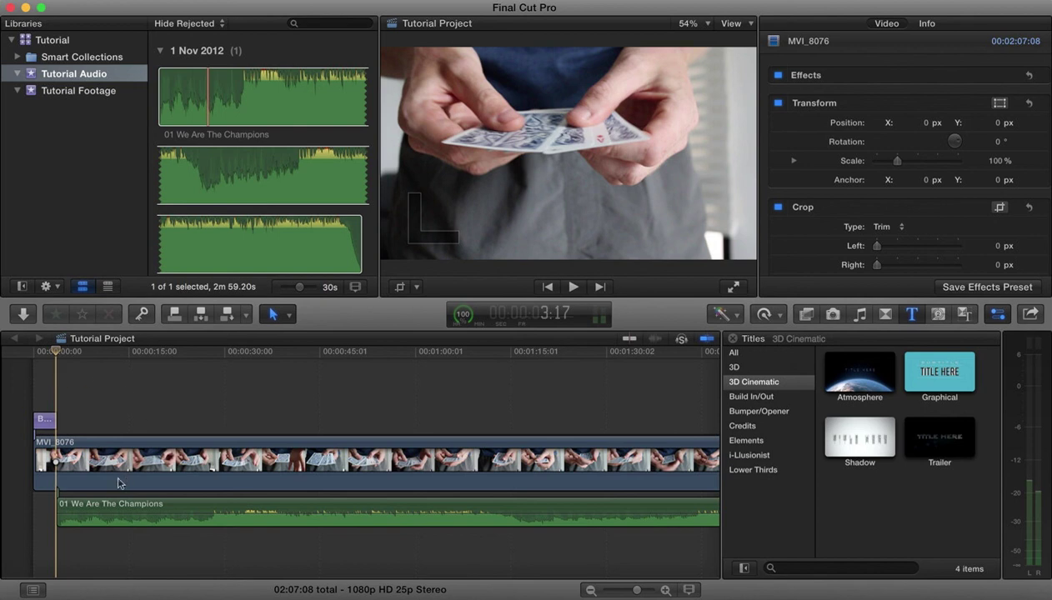
pyautogui.click(107, 443)
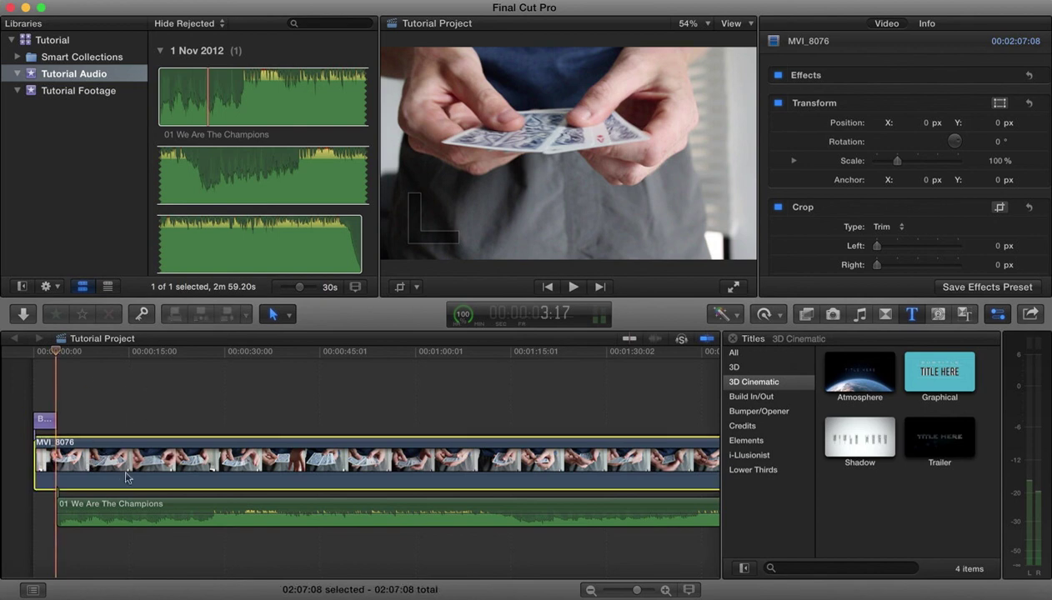
pyautogui.press('super+z')
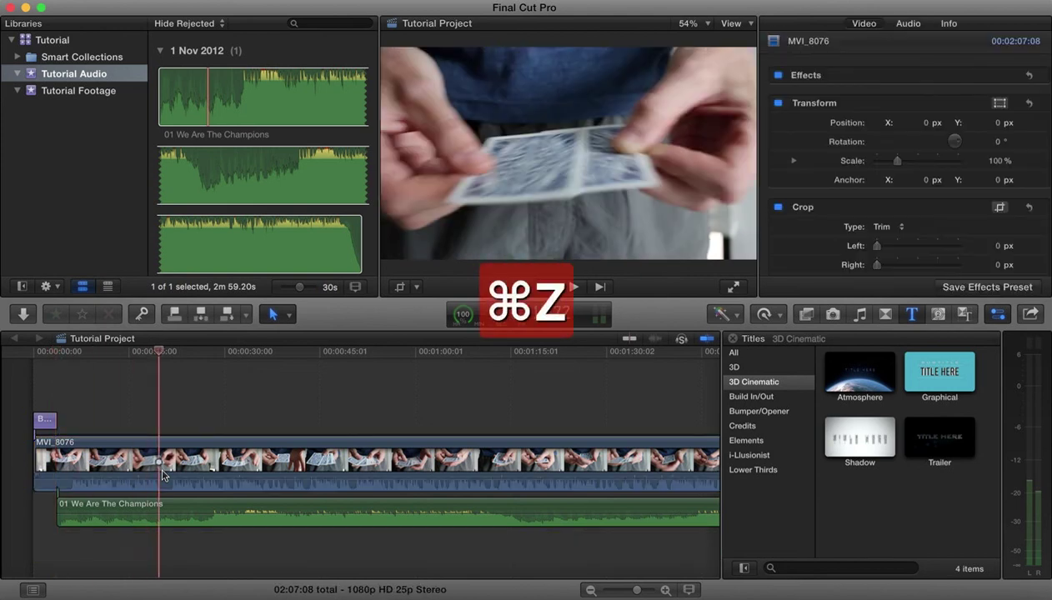
pyautogui.click(106, 484)
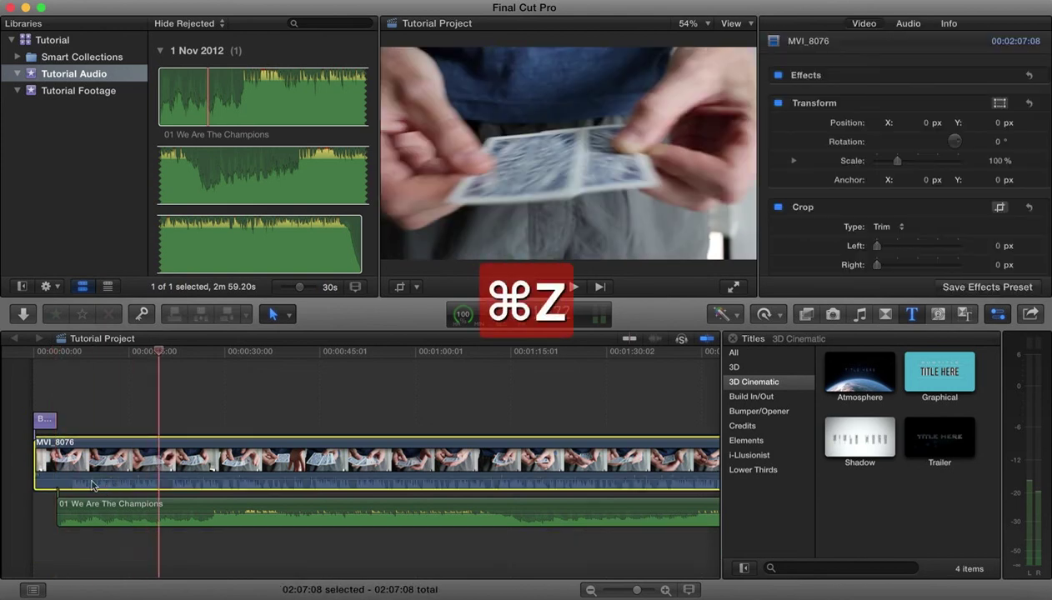
pyautogui.rightClick(111, 443)
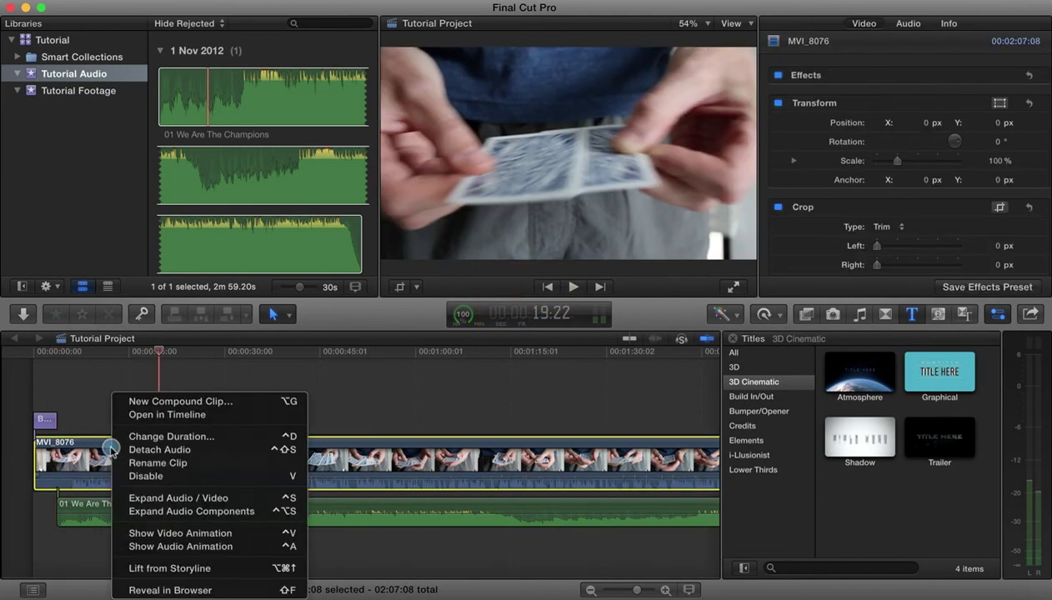
pyautogui.click(217, 450)
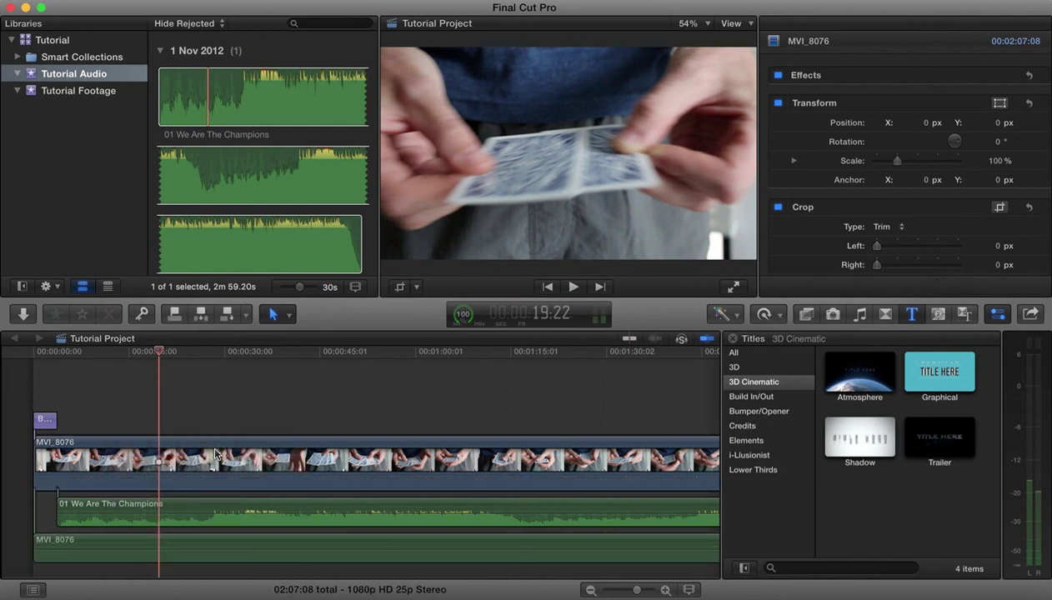
pyautogui.click(116, 548)
pyautogui.press('Delete')
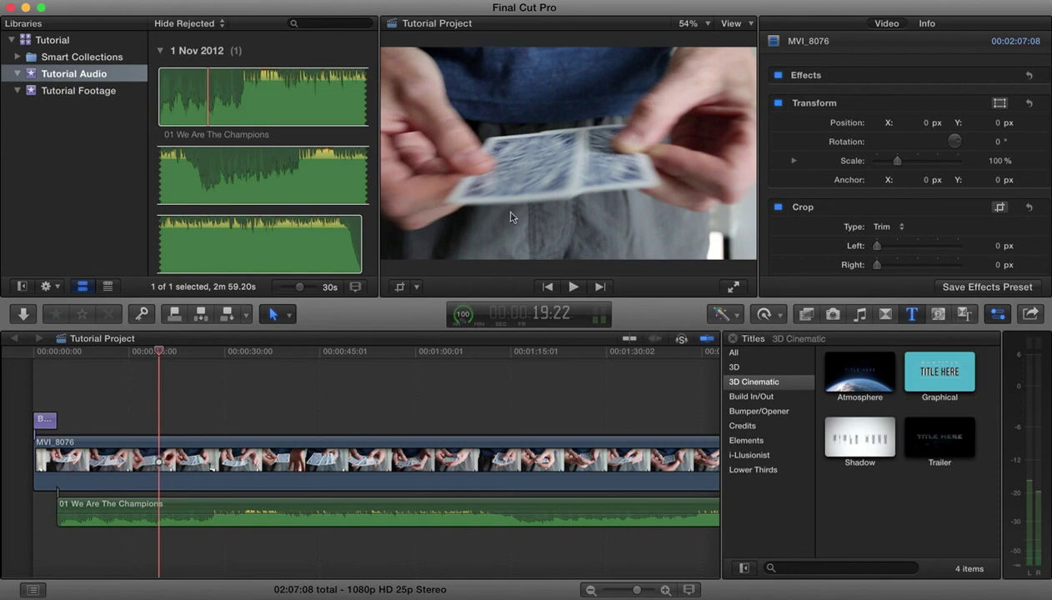
pyautogui.moveTo(158, 352); pyautogui.dragTo(187, 402)
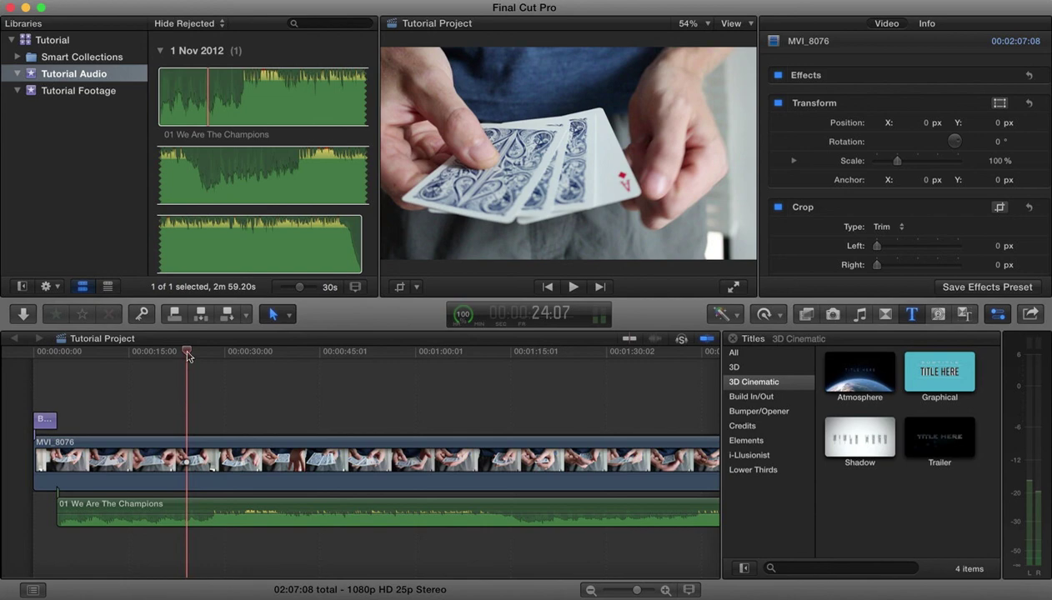
pyautogui.moveTo(188, 352); pyautogui.dragTo(154, 367)
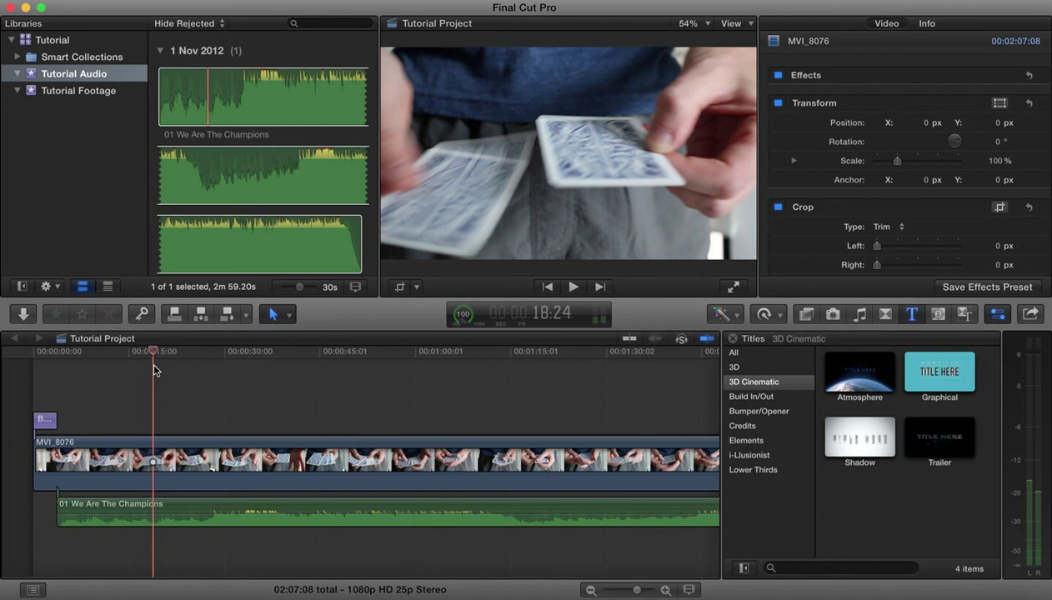